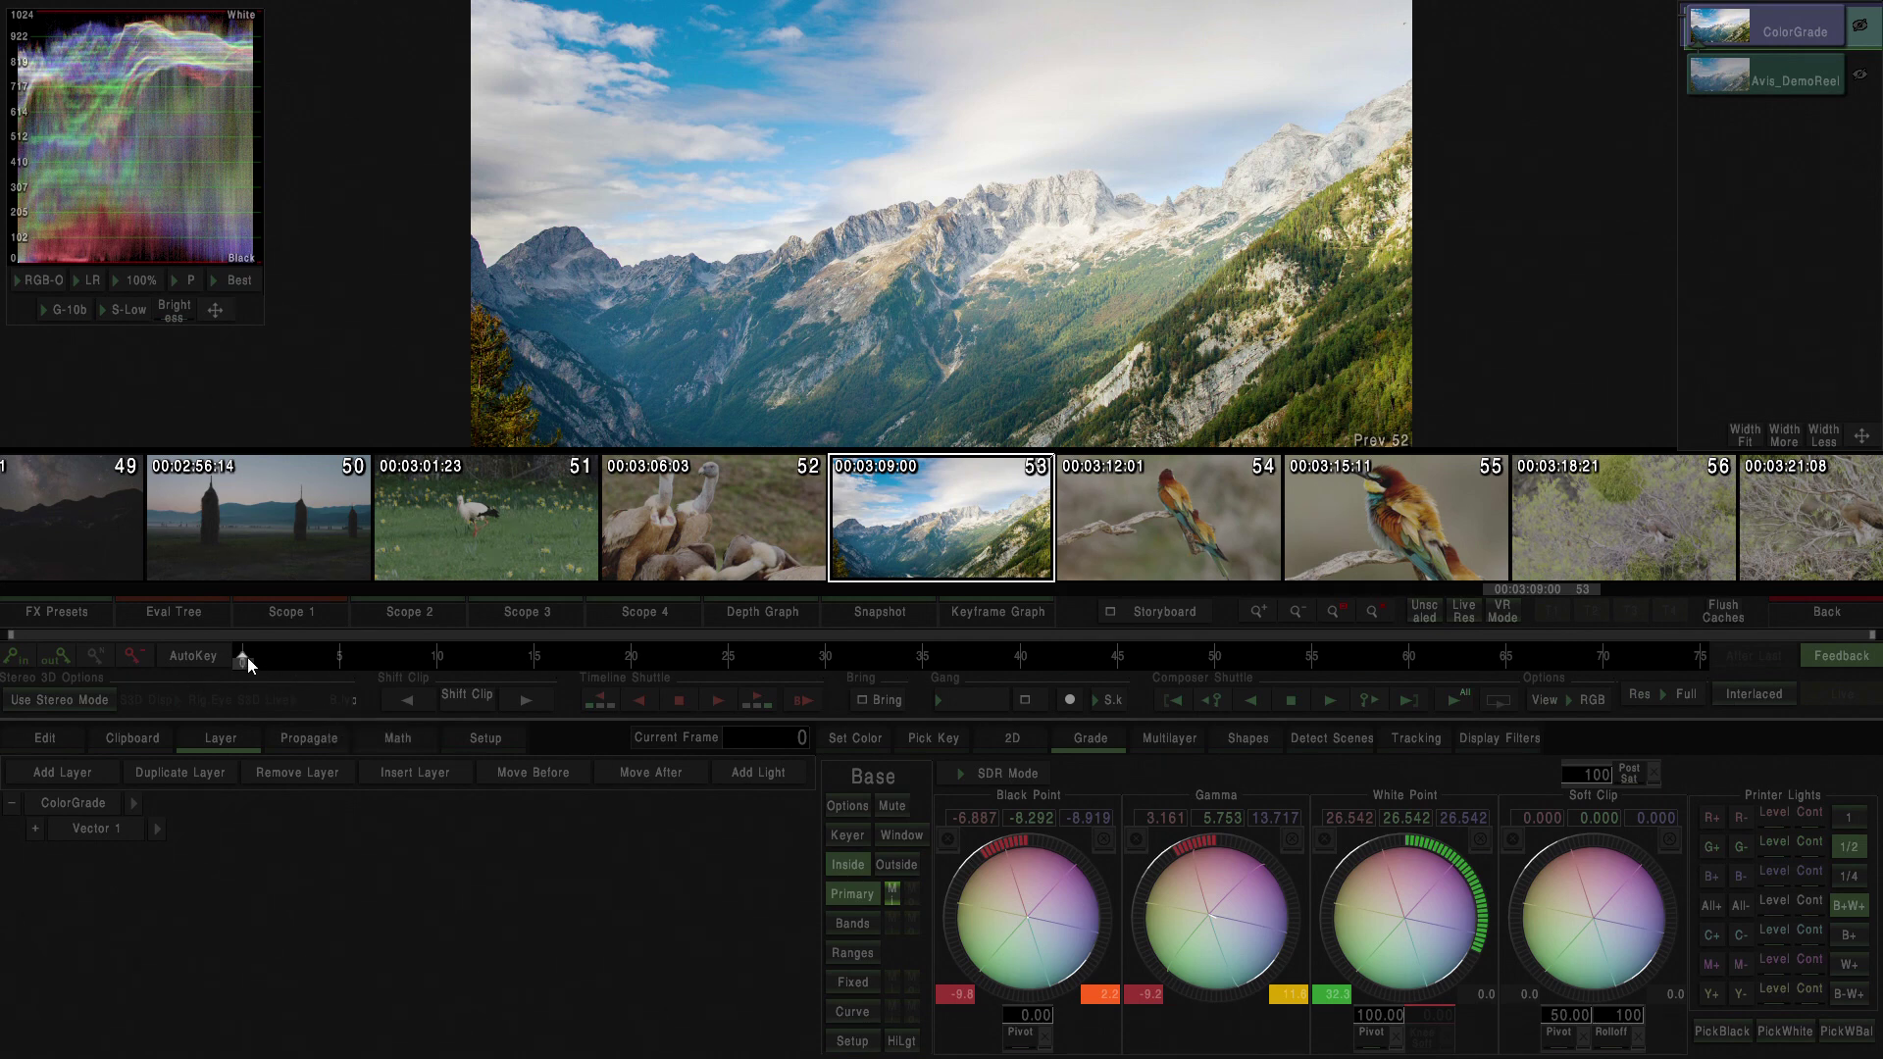
Examine the mountain shot across its length and compare it with and without the Vector 1 grade
drag(246, 657, 708, 657)
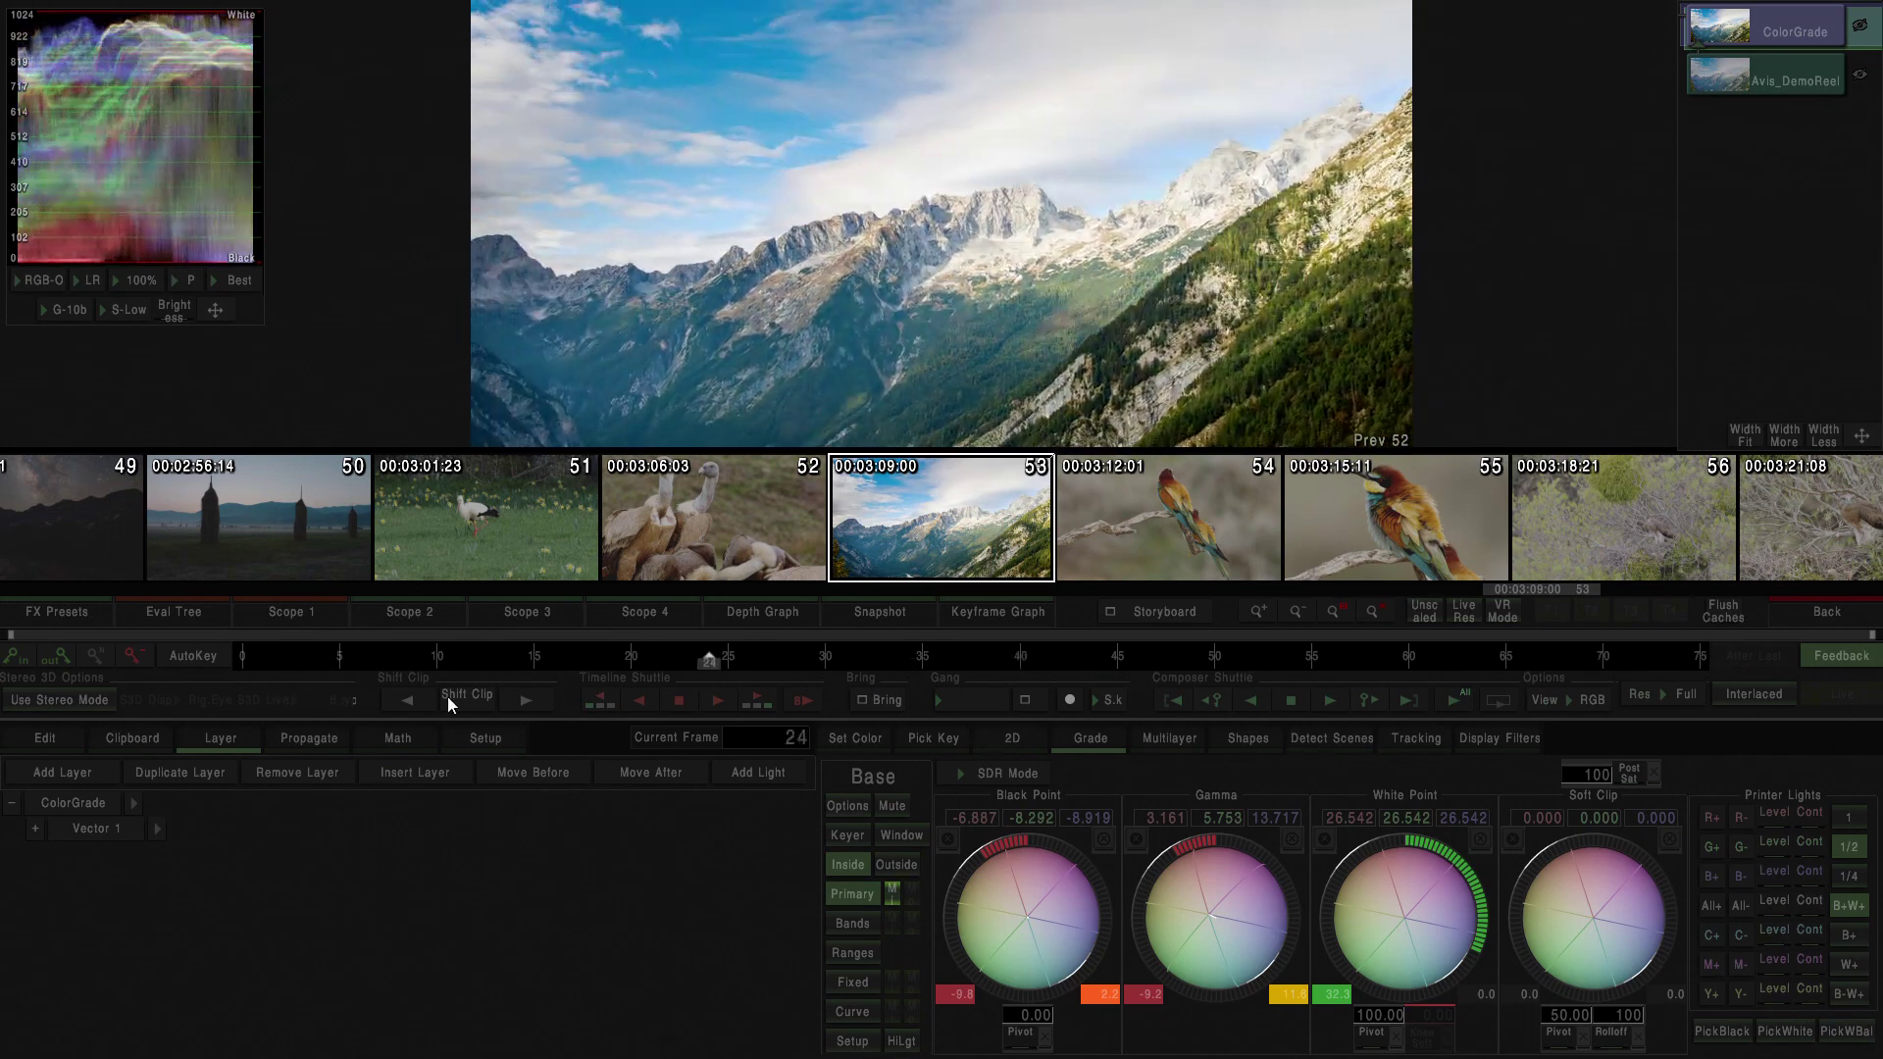
drag(448, 698, 1644, 668)
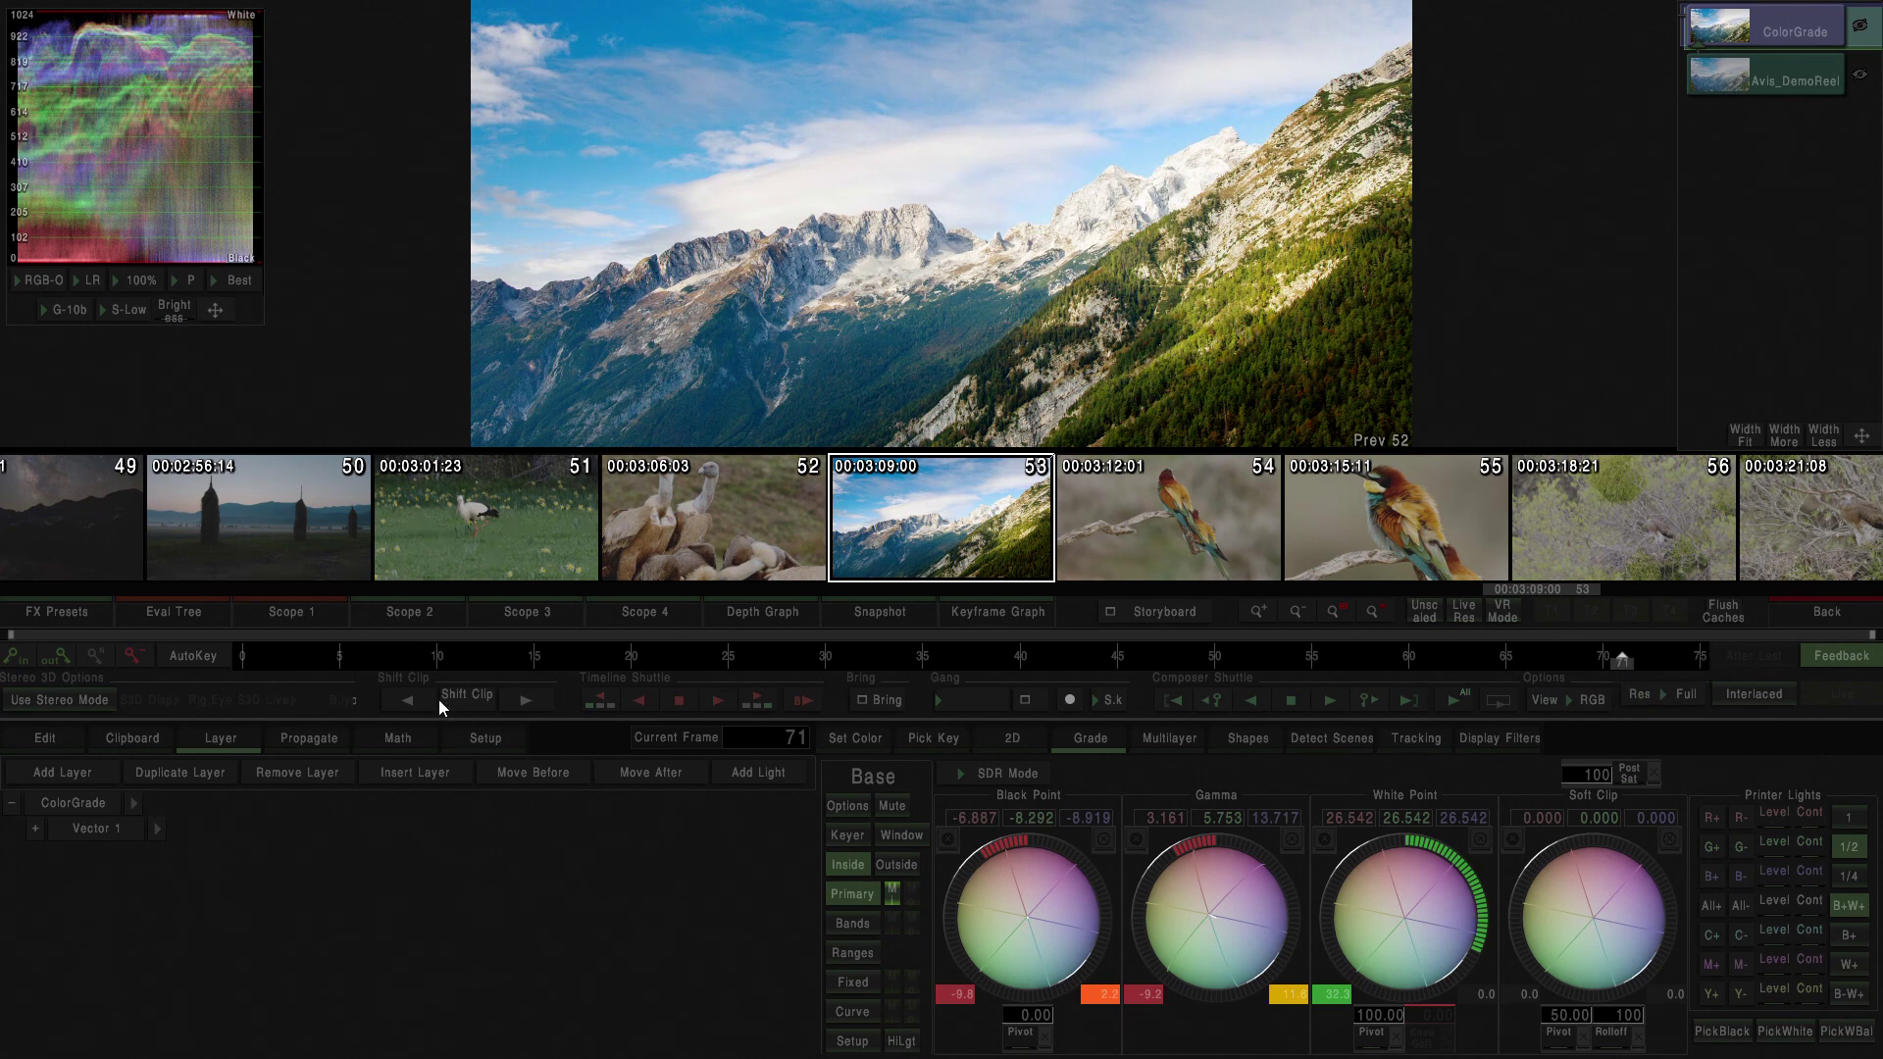
drag(283, 671, 1603, 668)
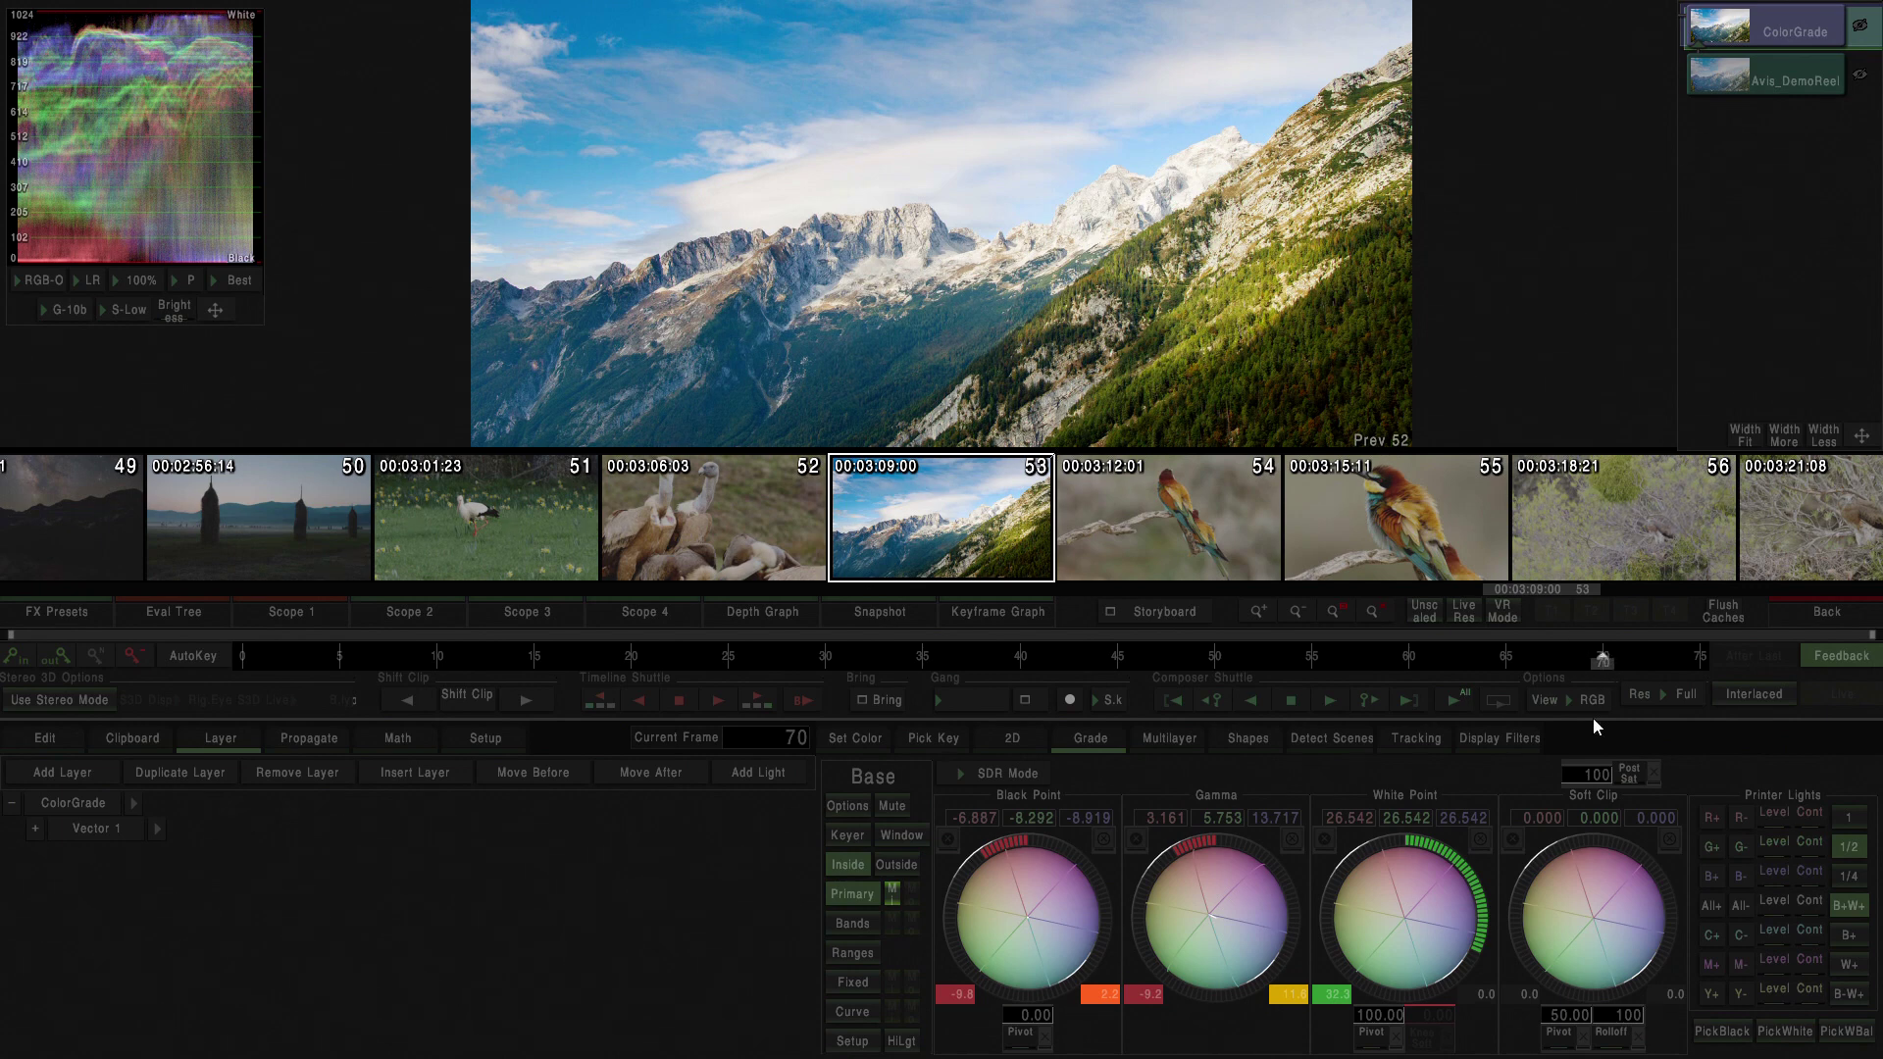
click(105, 832)
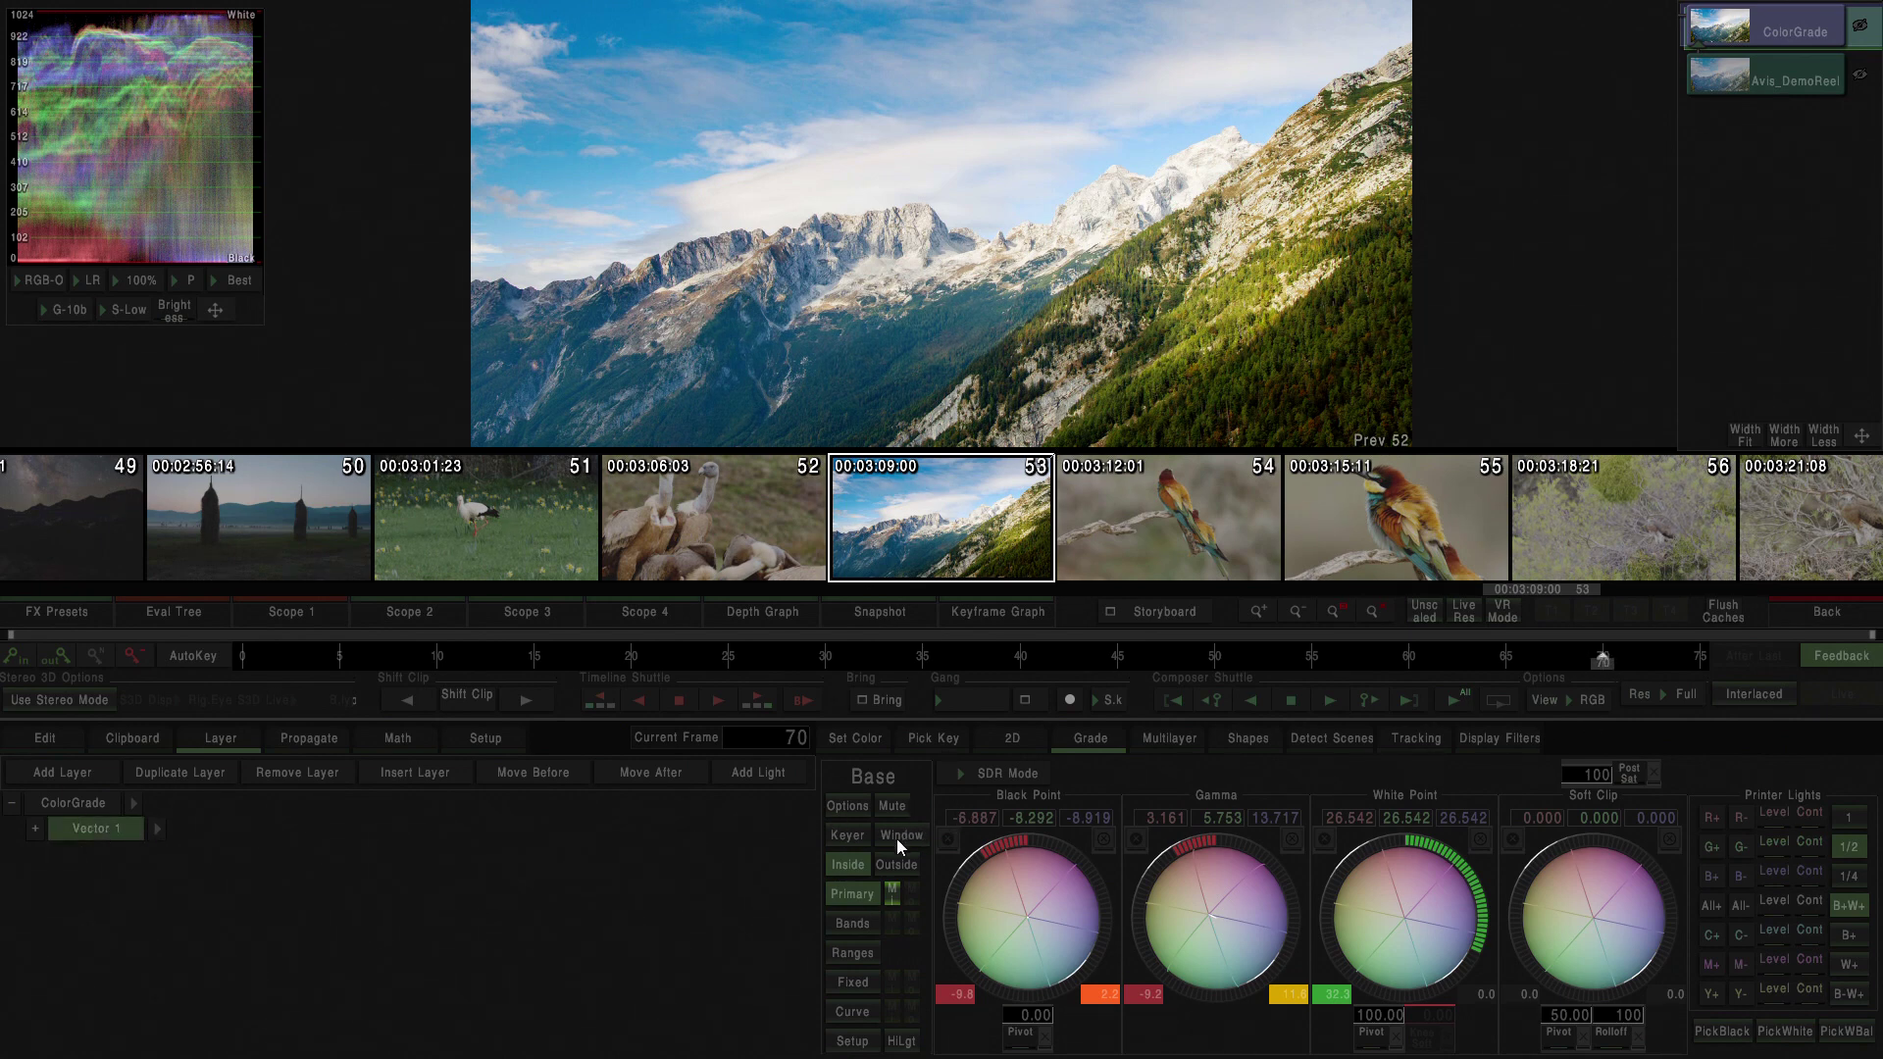
click(893, 806)
click(893, 806)
click(894, 806)
click(896, 805)
click(895, 805)
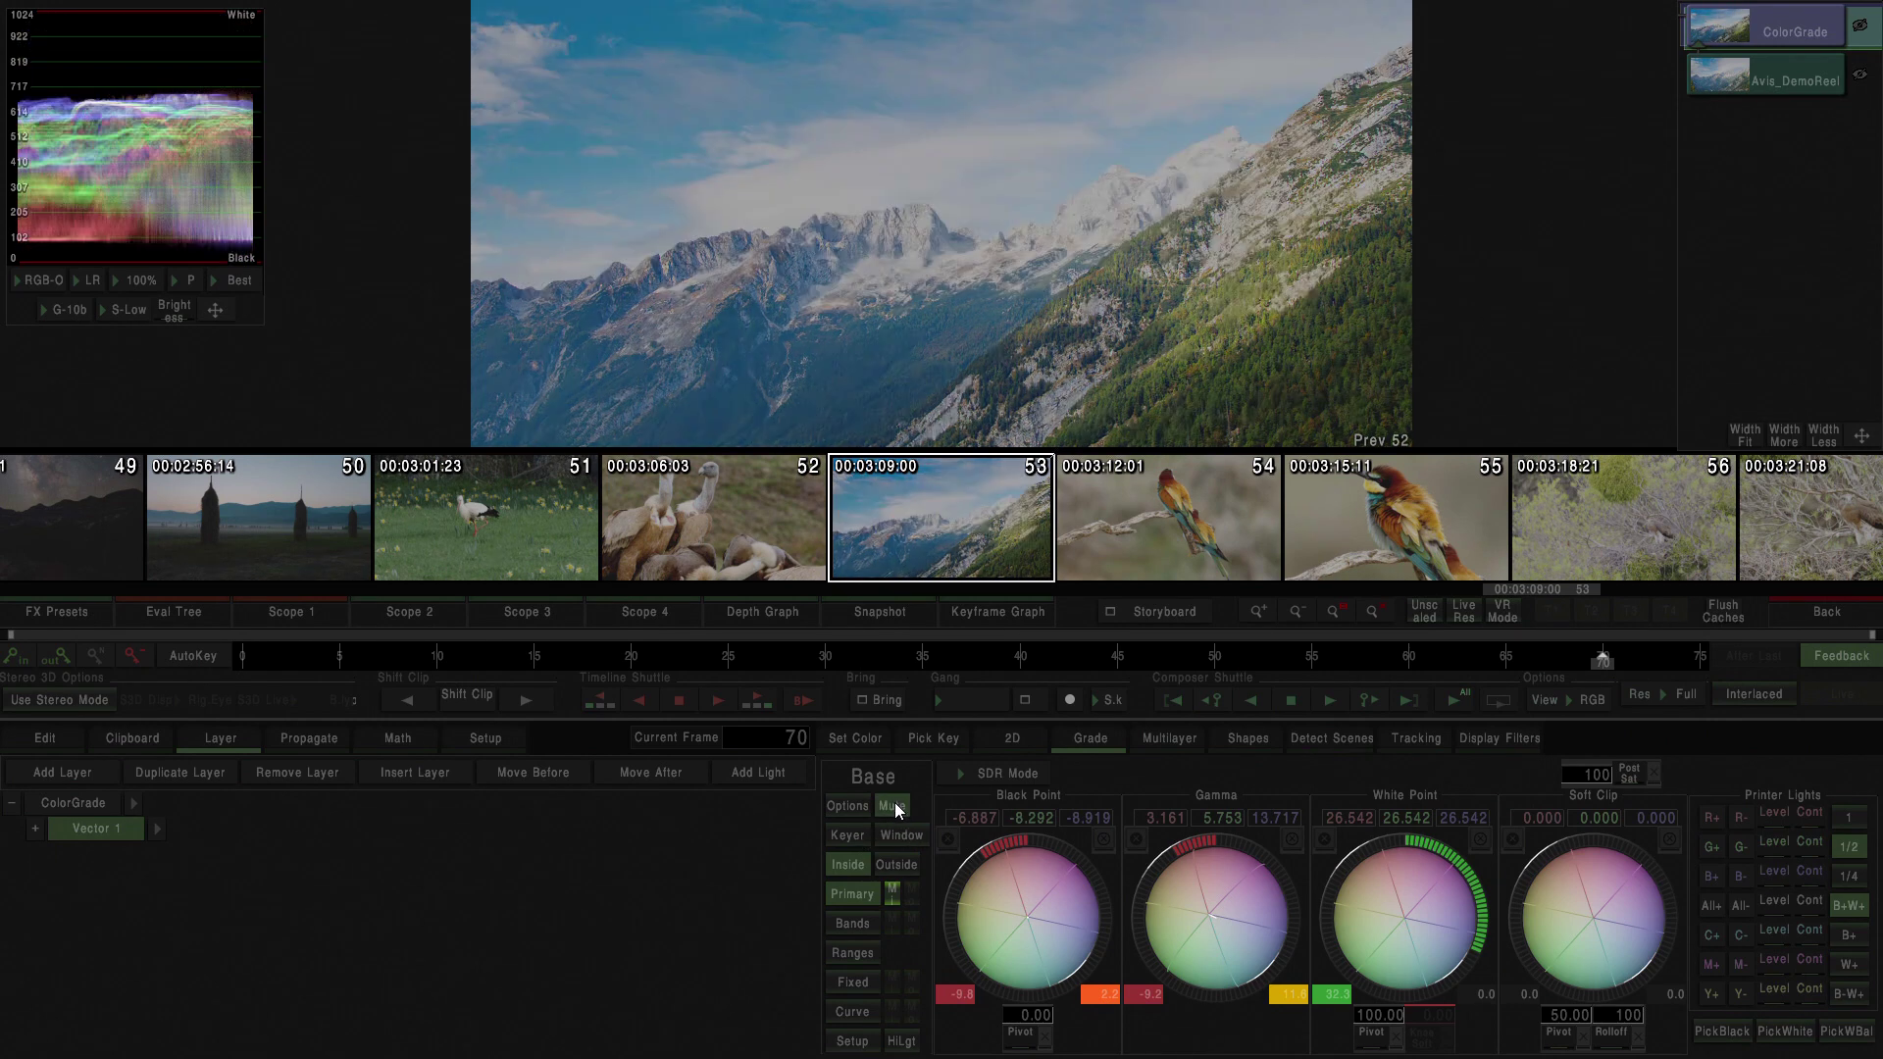
click(895, 806)
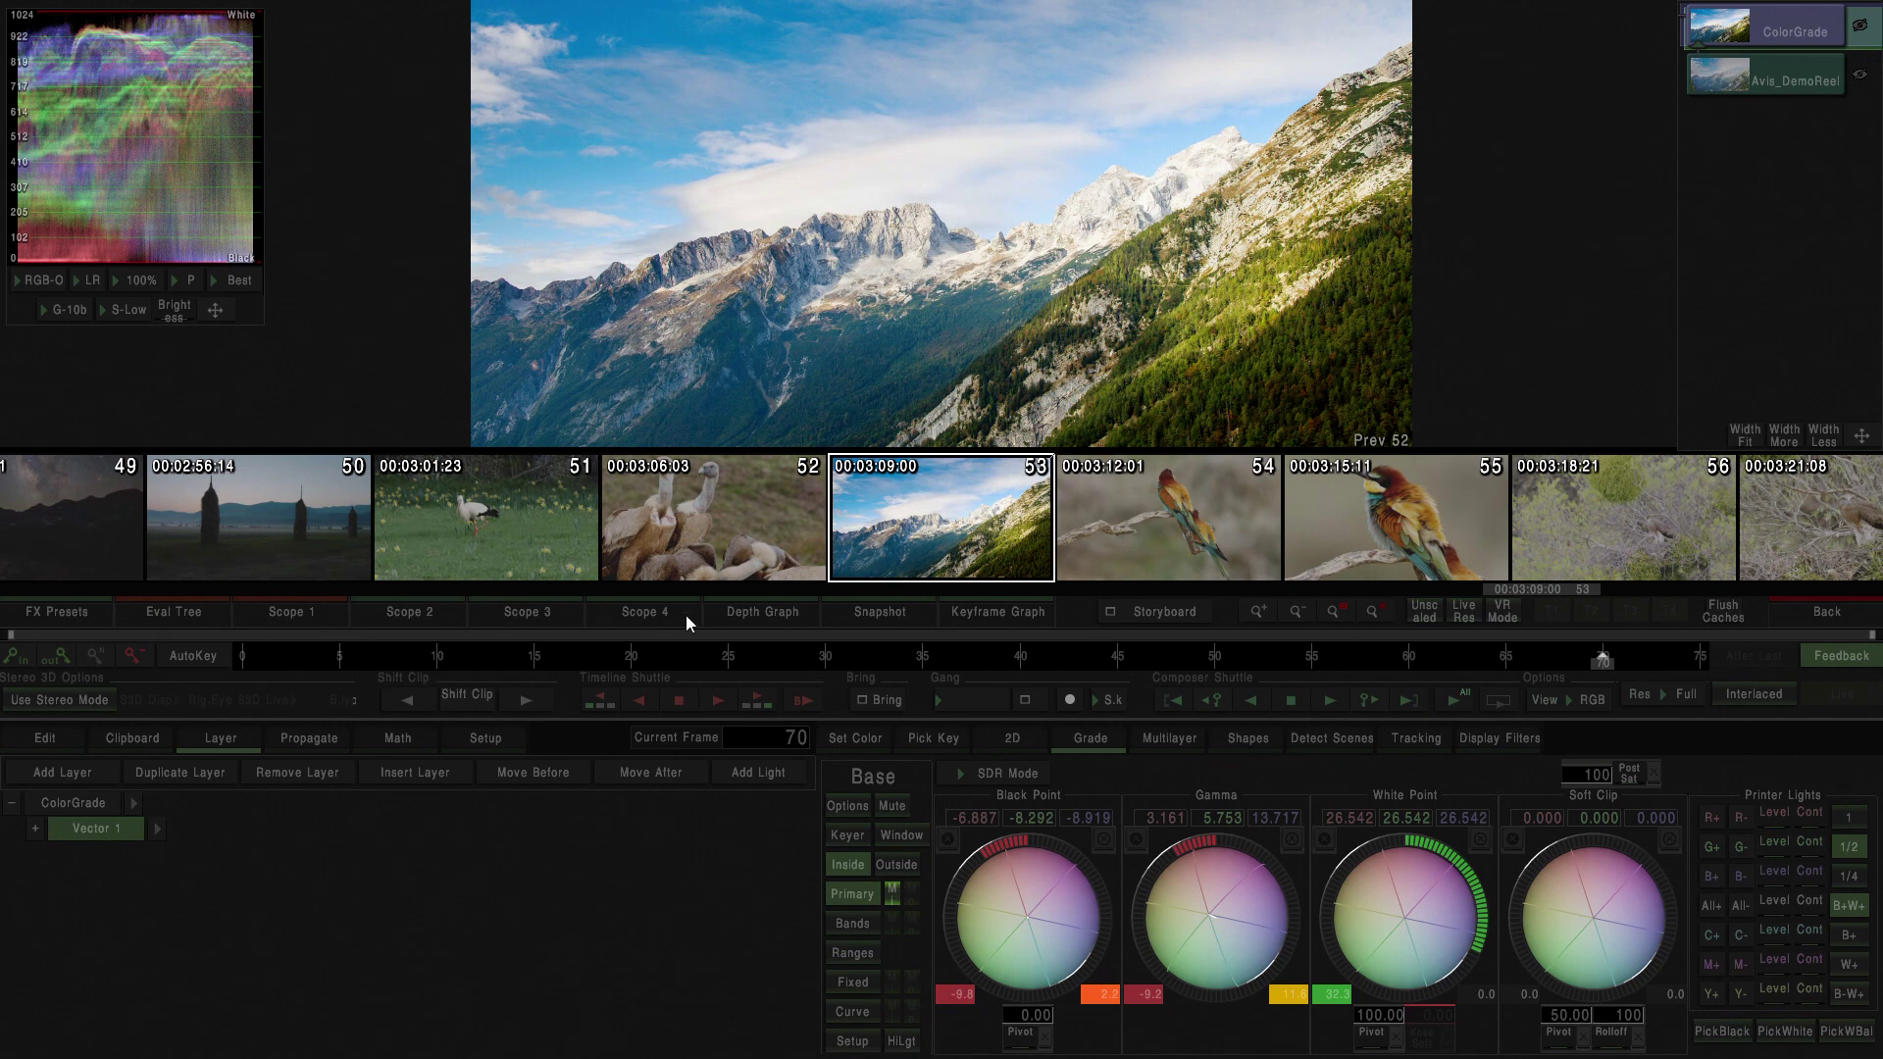
Add a new vector layer to the ColorGrade effect with the playhead at frame 10
click(260, 663)
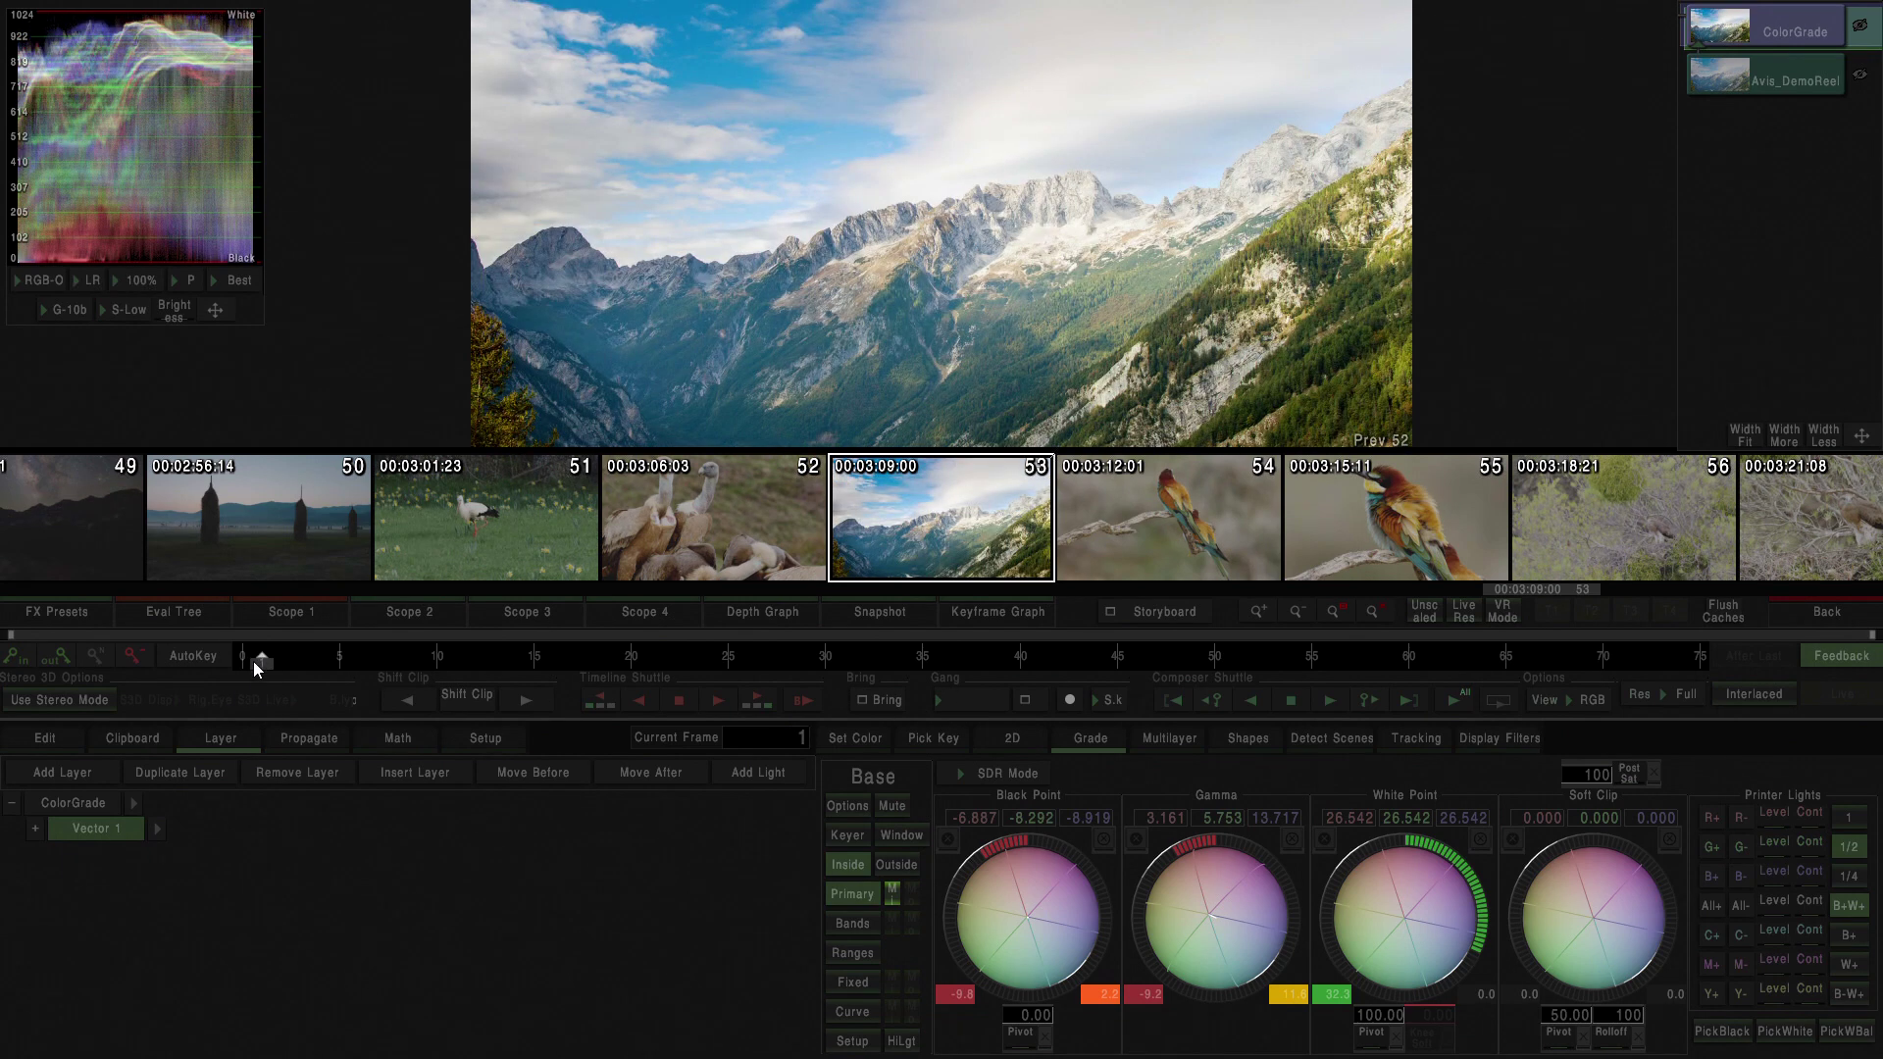
drag(255, 662, 438, 658)
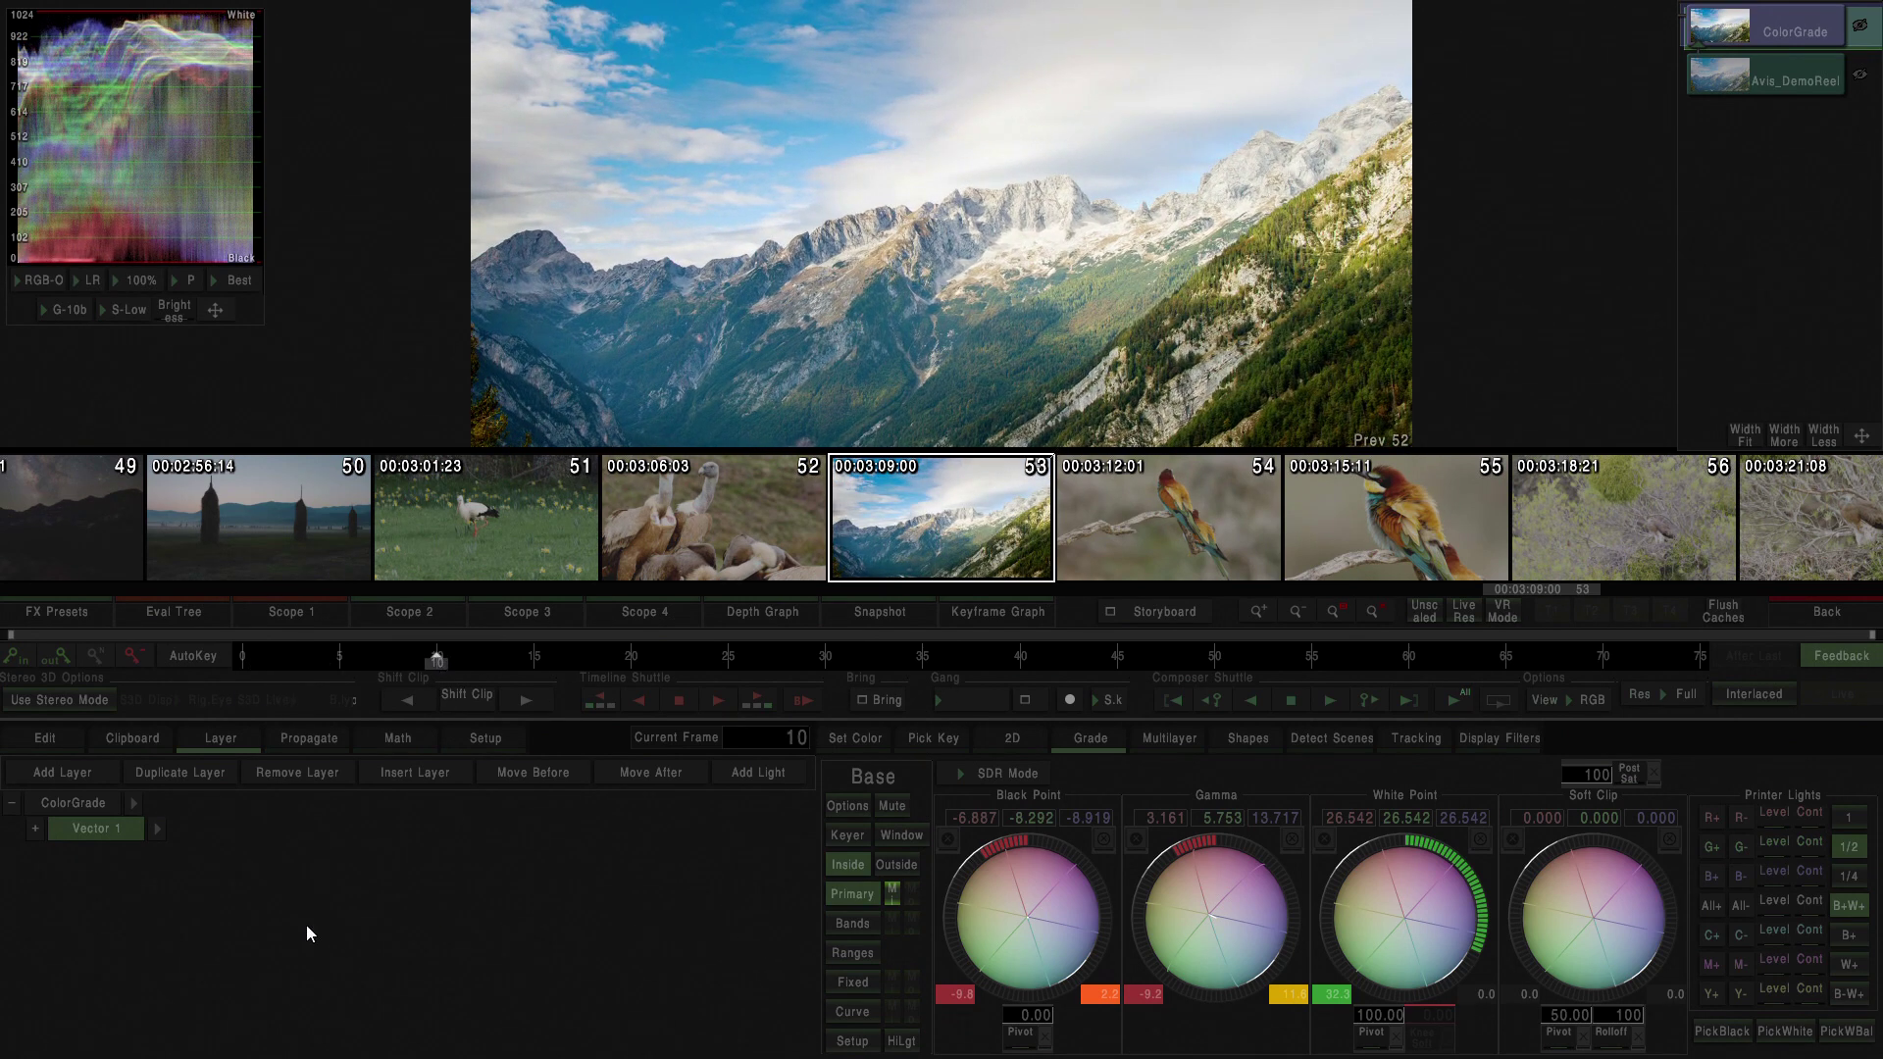
click(268, 864)
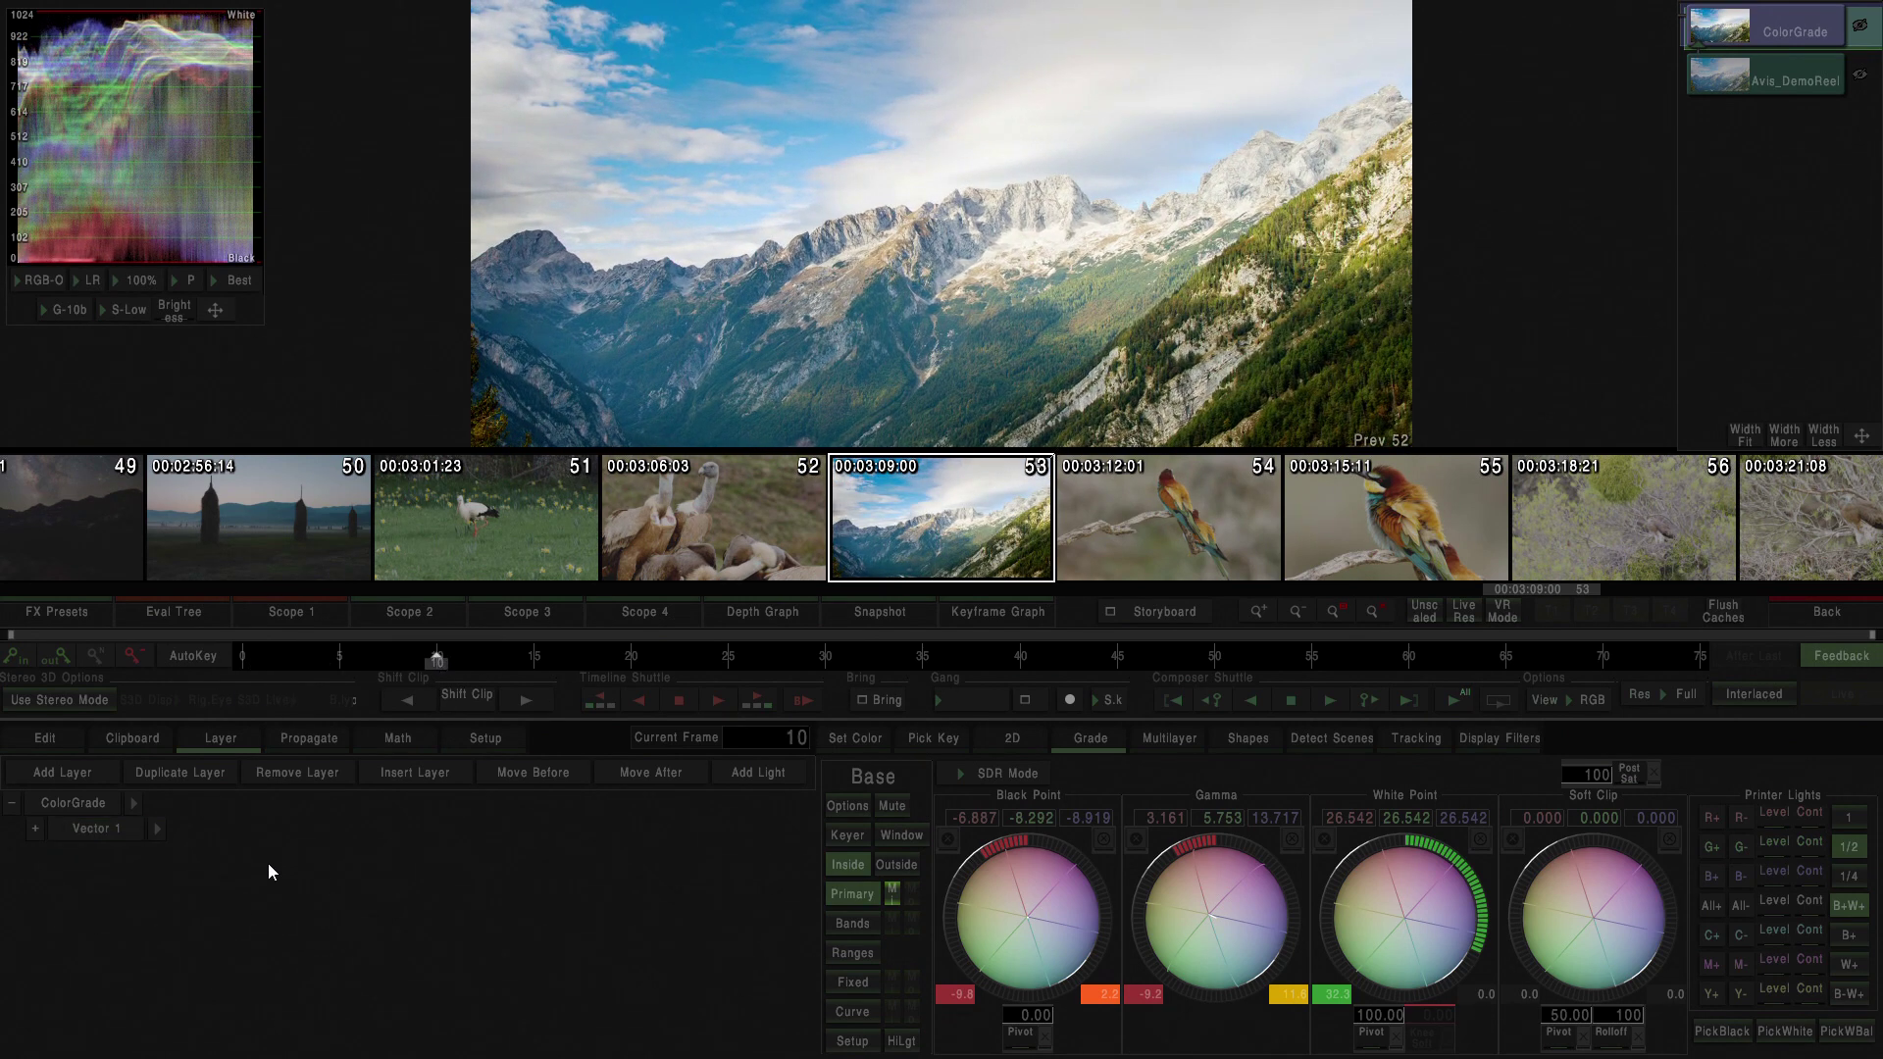
click(73, 773)
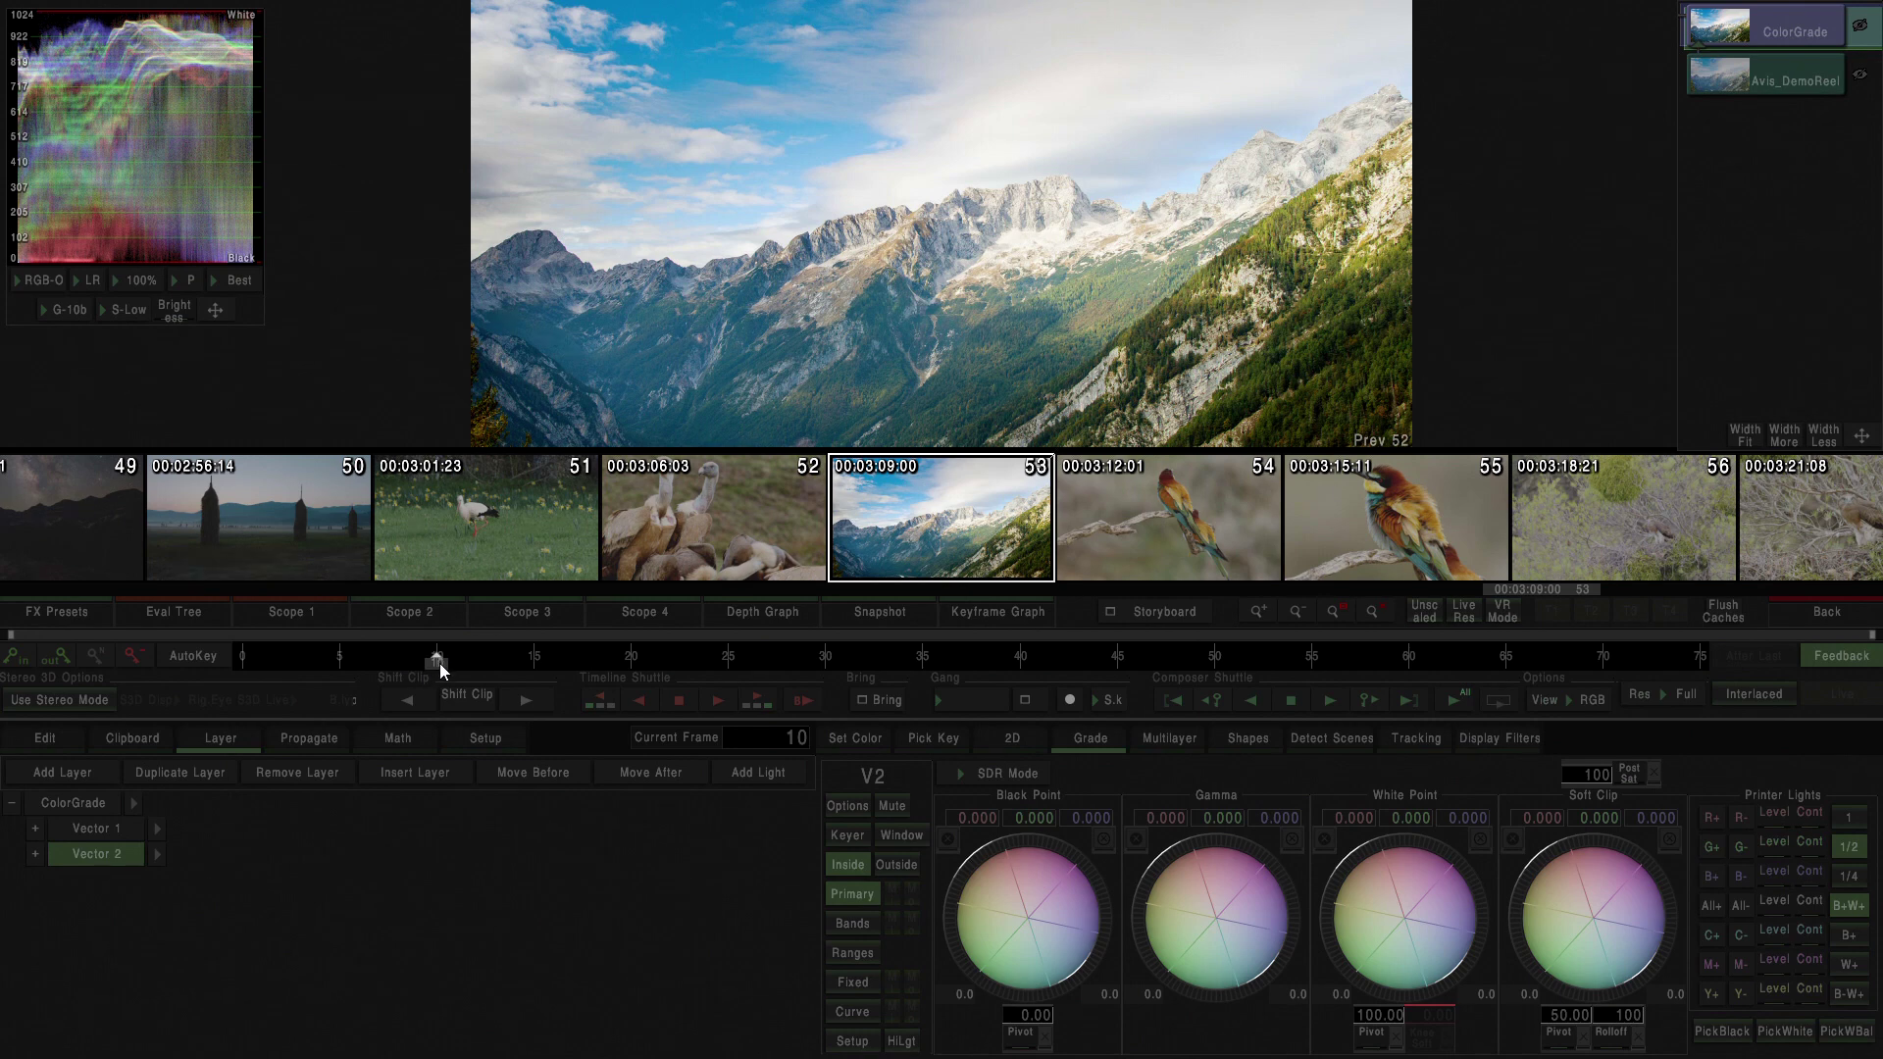
Mark the new vector's transition range with a start keyframe at frame 10 and an end keyframe at frame 65
click(20, 656)
drag(438, 663, 1509, 705)
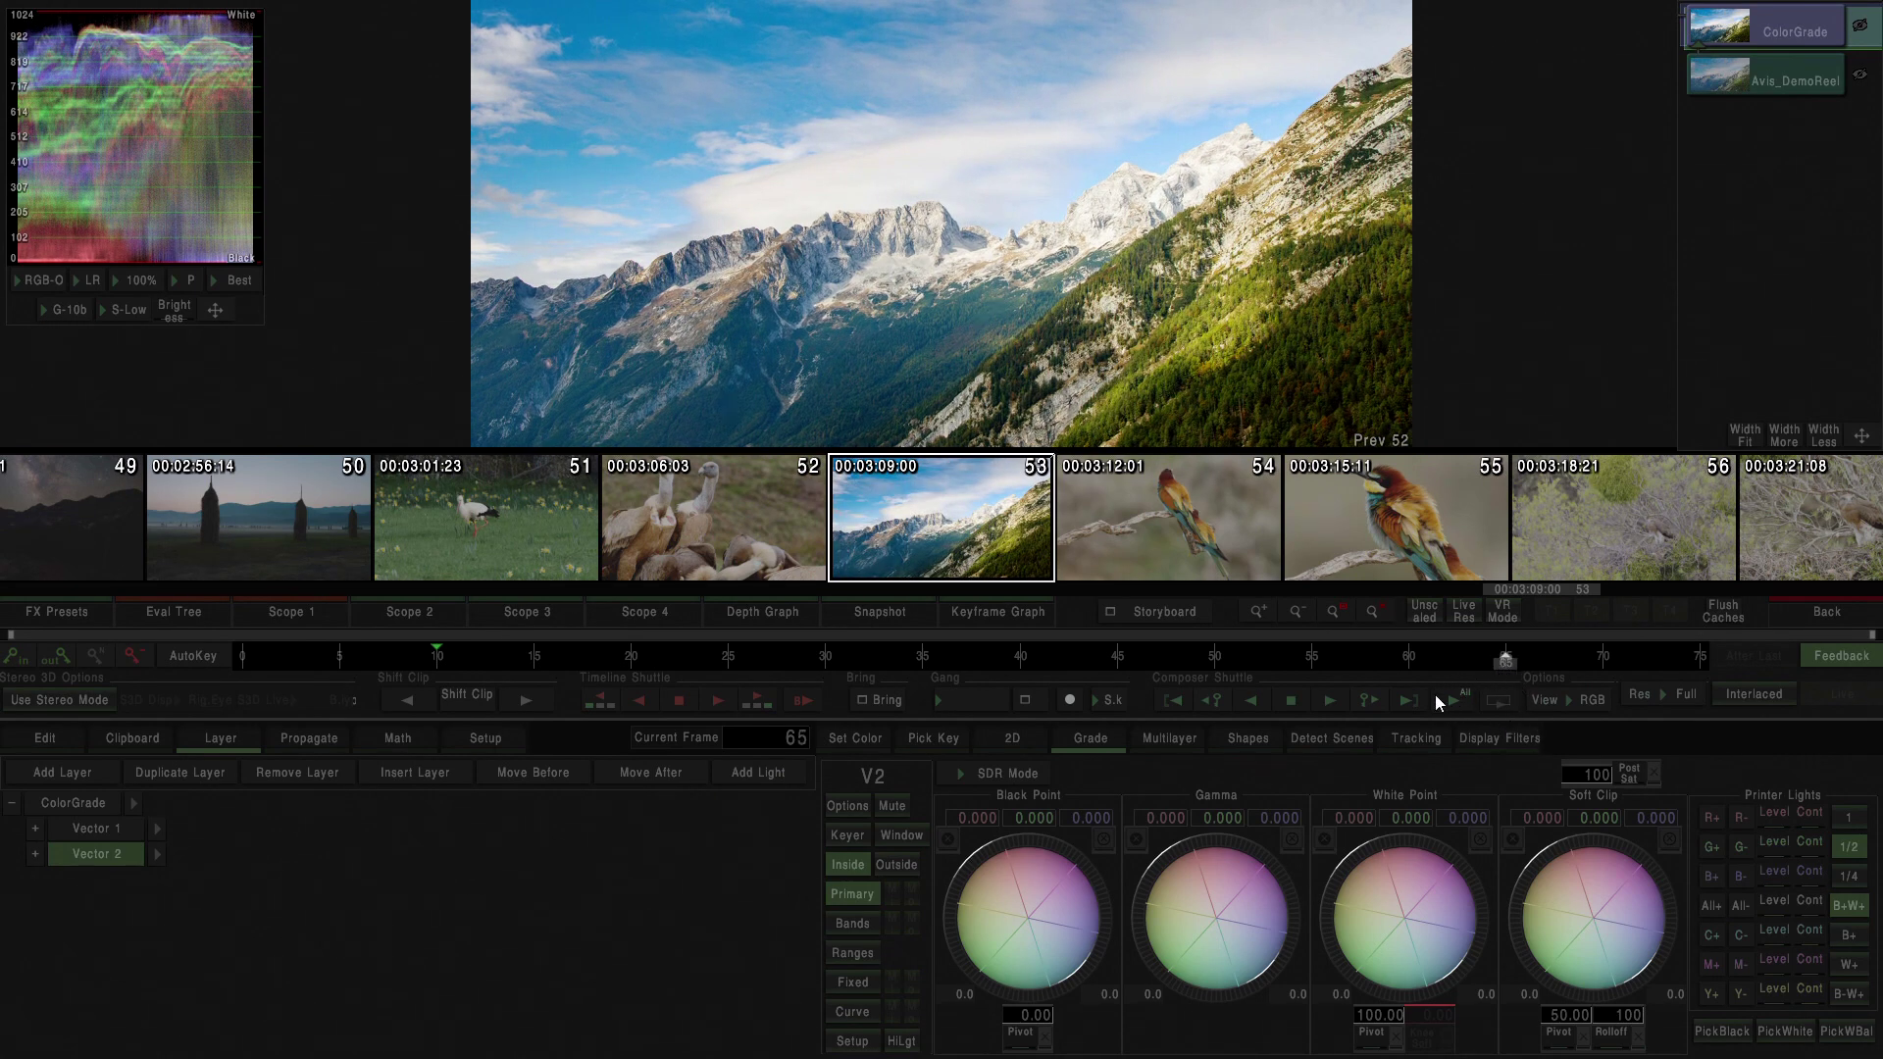
click(61, 656)
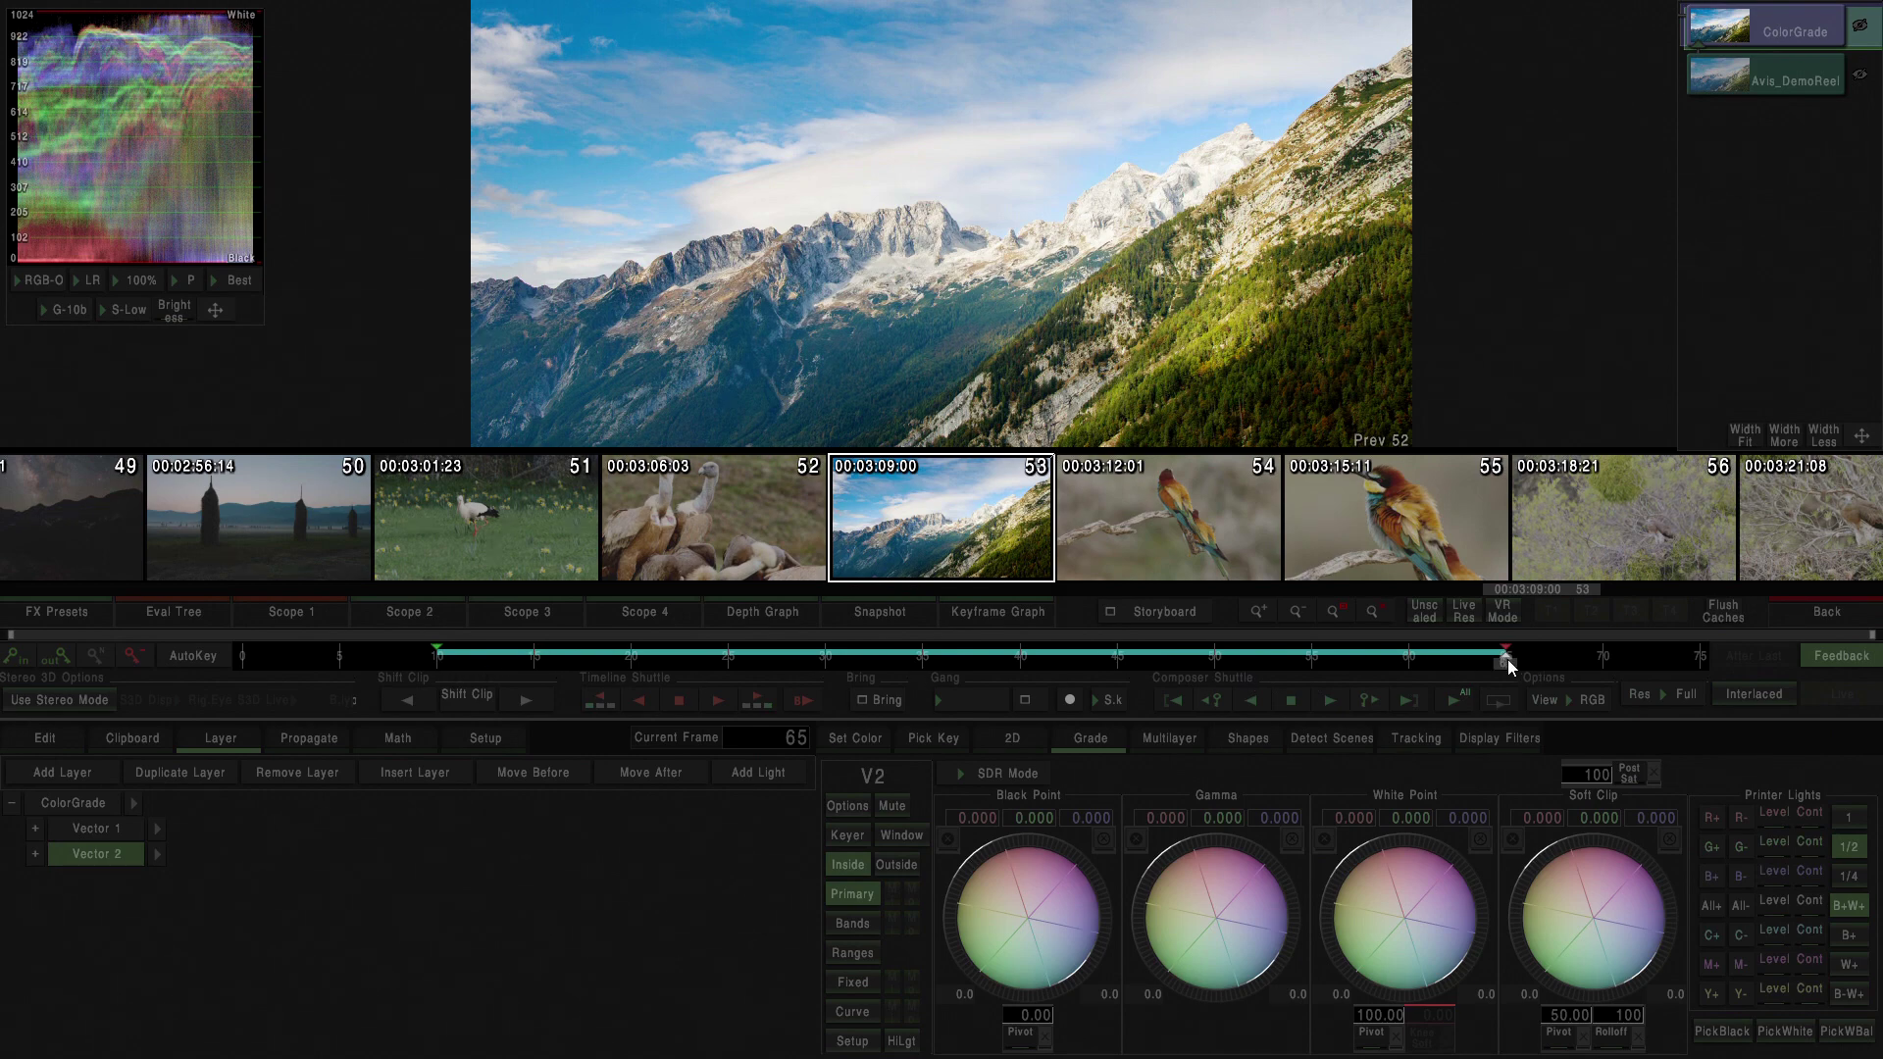
At frame 75, set Black Point to -6.775 and White Point to -0.419, and darken Gamma to -17.9 with a warm red tint
drag(1511, 662, 883, 662)
drag(1178, 638, 1534, 680)
drag(1550, 653, 1615, 671)
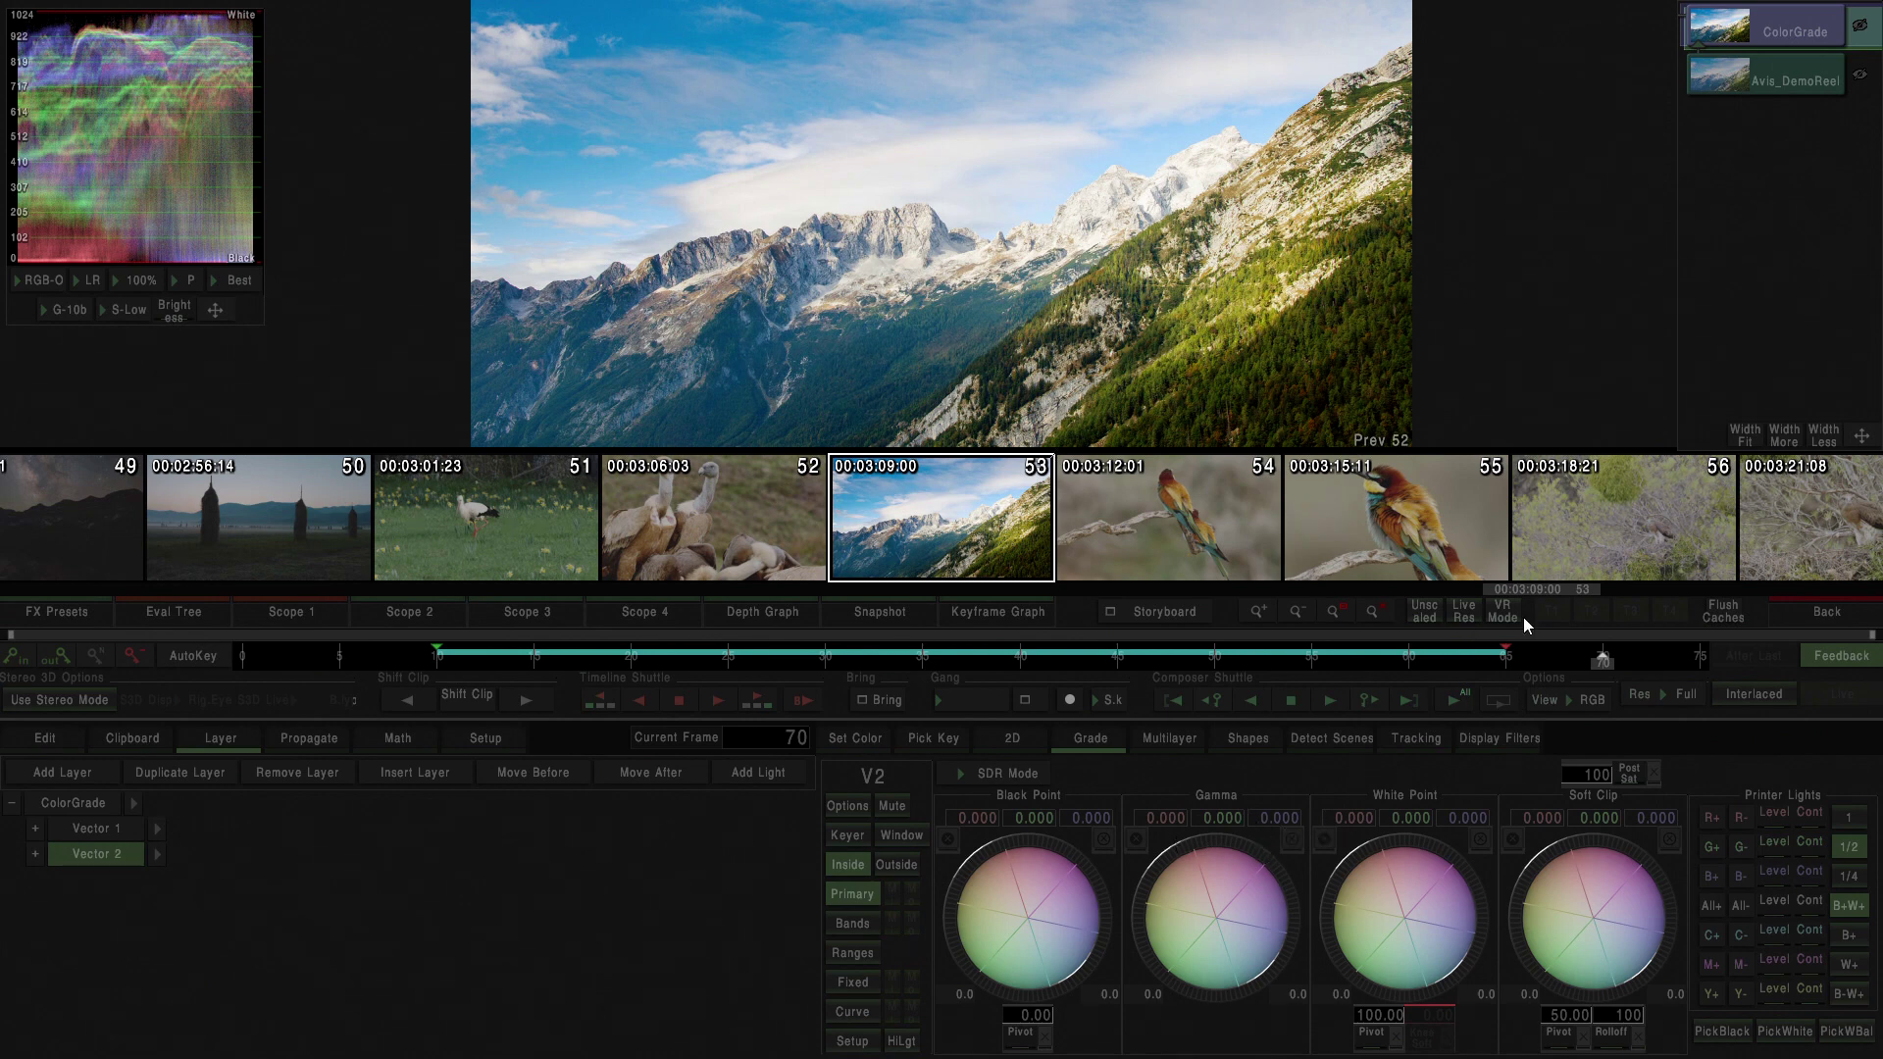
drag(1601, 655, 1700, 656)
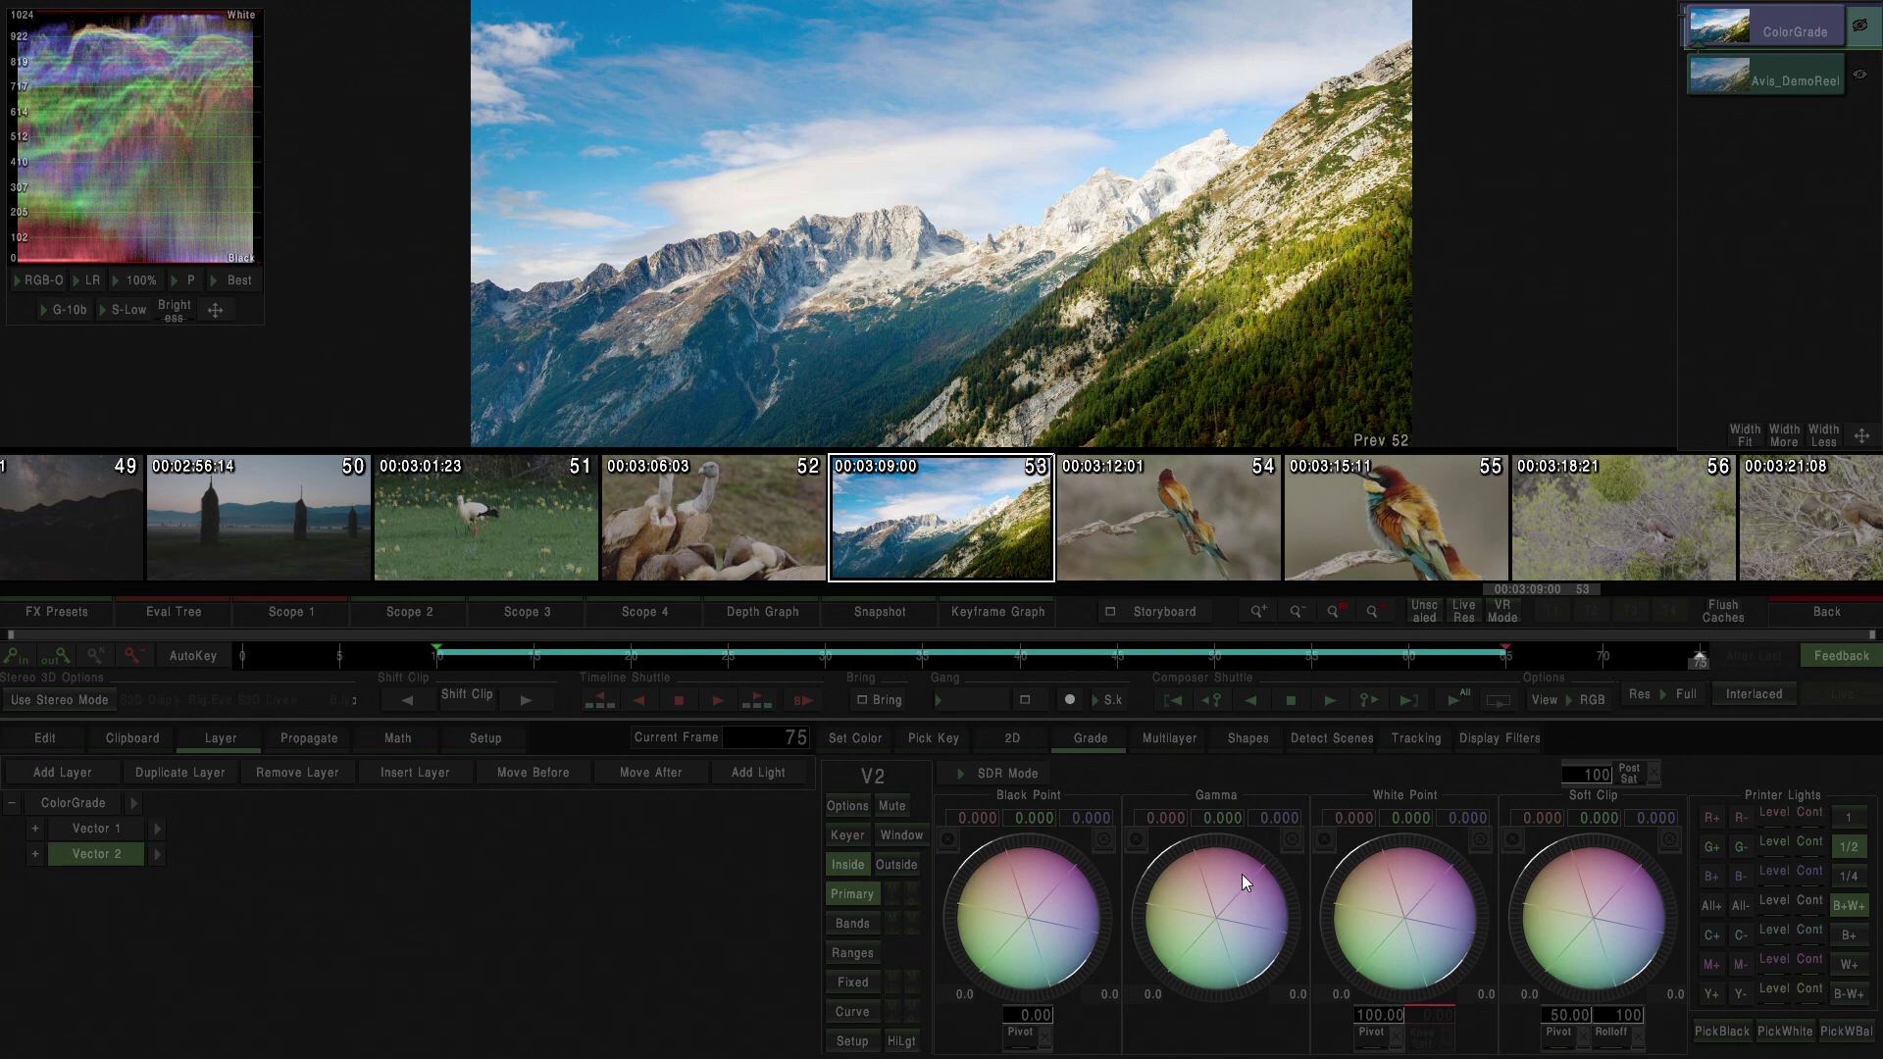
mouse_move(1242, 874)
mouse_down()
mouse_move(1122, 926)
mouse_move(1230, 892)
mouse_move(1216, 906)
mouse_up()
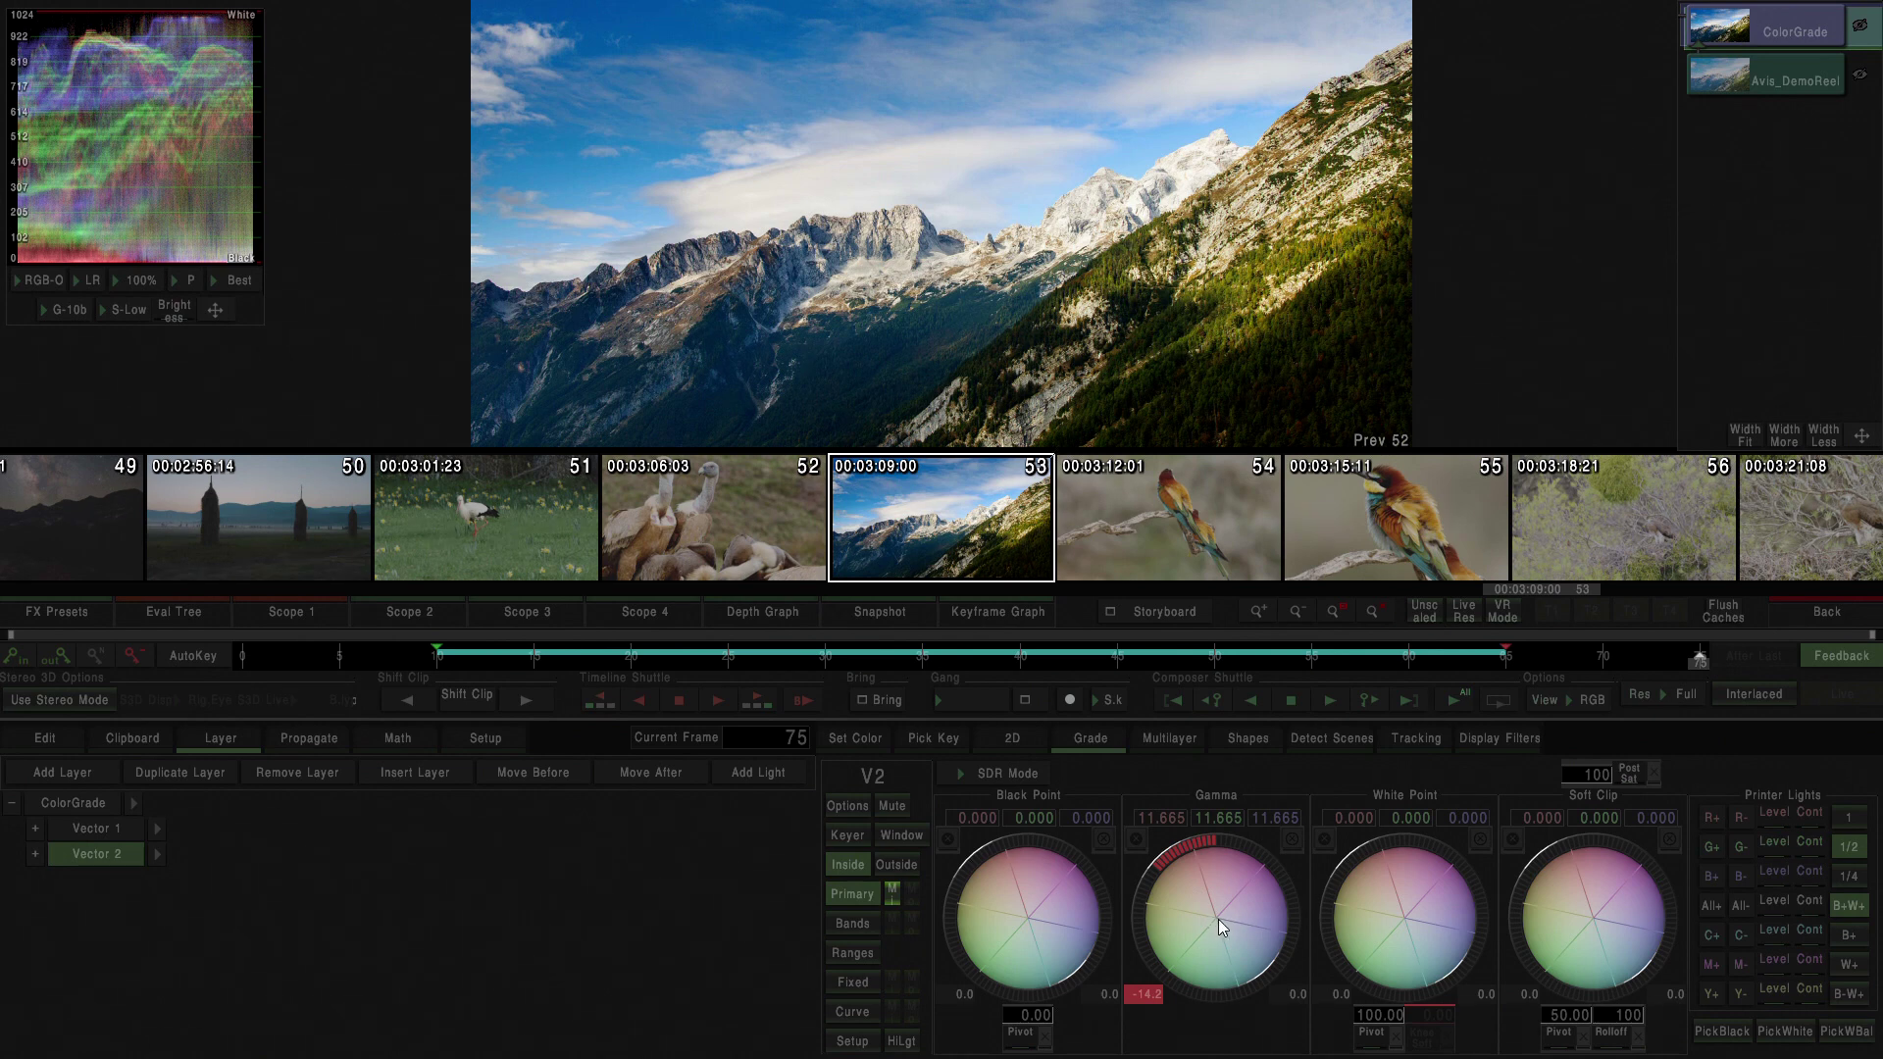
mouse_move(1219, 920)
mouse_down()
mouse_move(1209, 885)
mouse_move(1201, 903)
mouse_move(1243, 896)
mouse_move(1206, 889)
mouse_move(1232, 891)
mouse_move(1209, 906)
mouse_move(1196, 875)
mouse_move(1203, 904)
mouse_up()
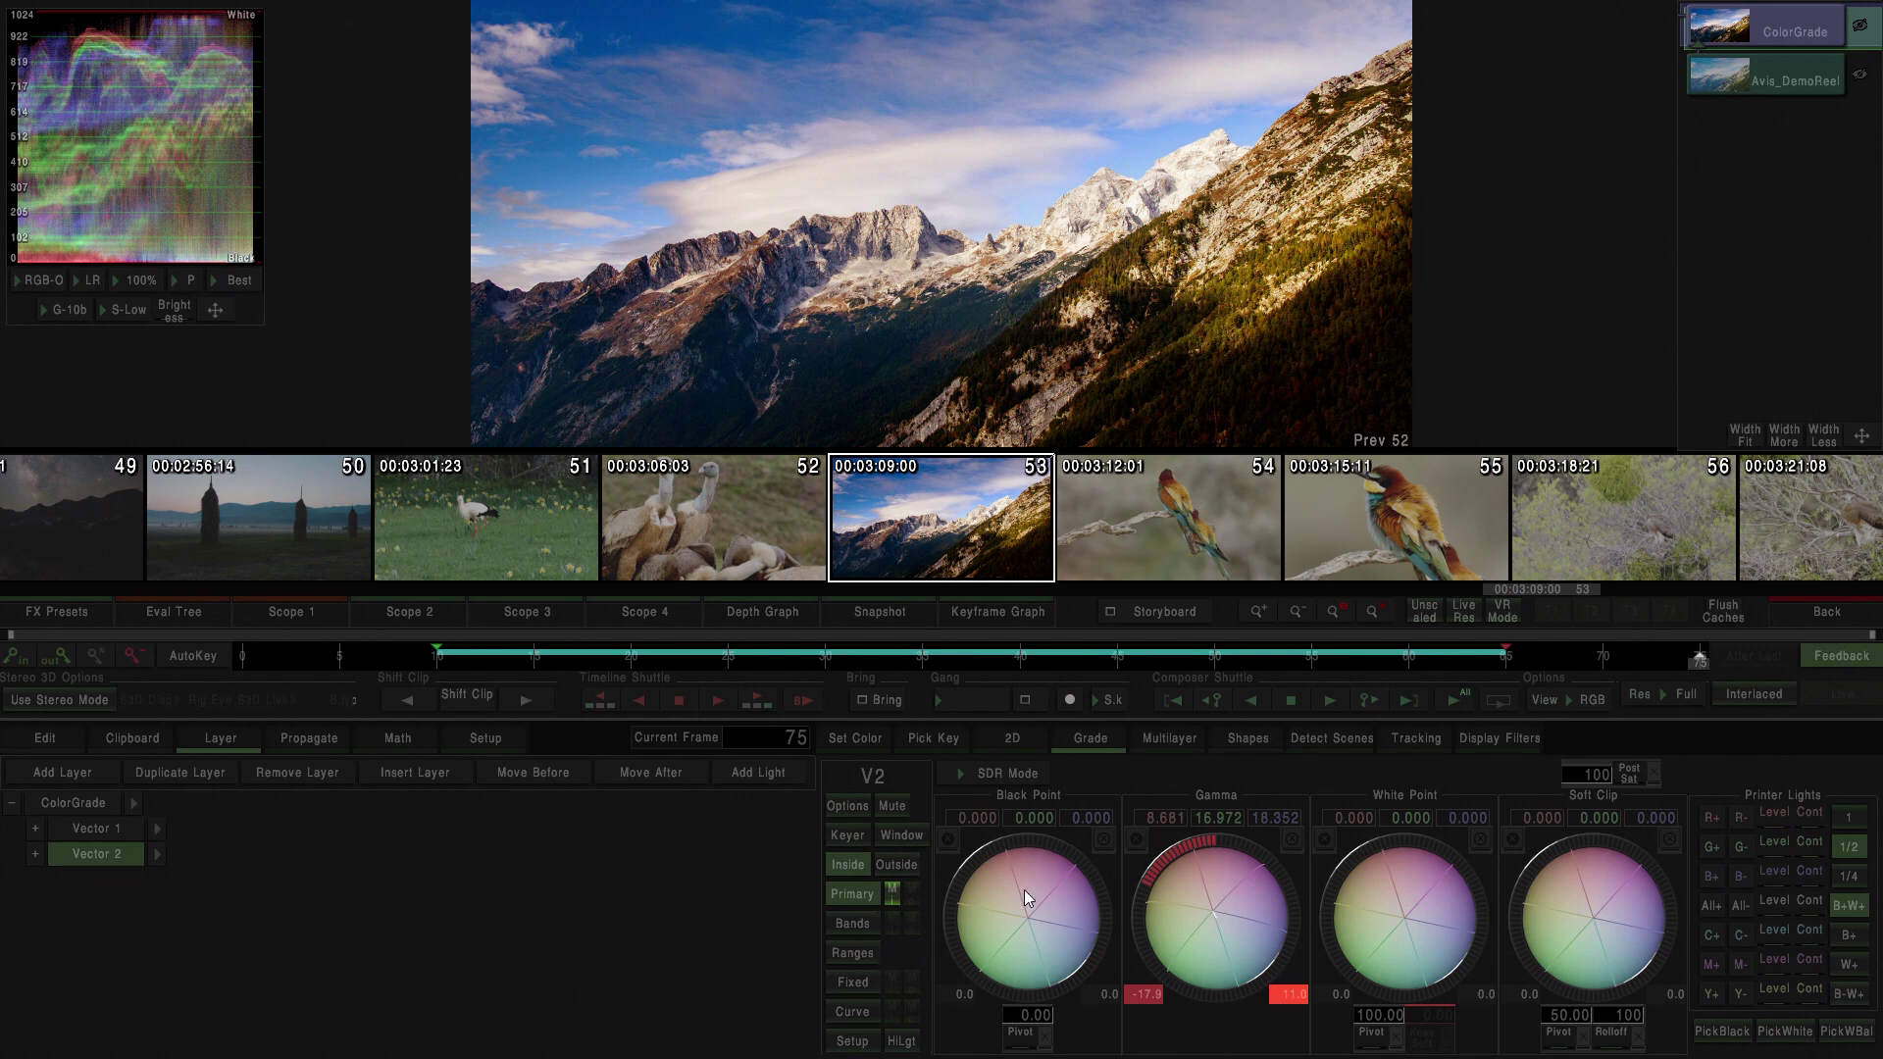
mouse_move(1027, 886)
mouse_down()
mouse_move(1012, 898)
mouse_move(1047, 879)
mouse_move(1034, 886)
mouse_up()
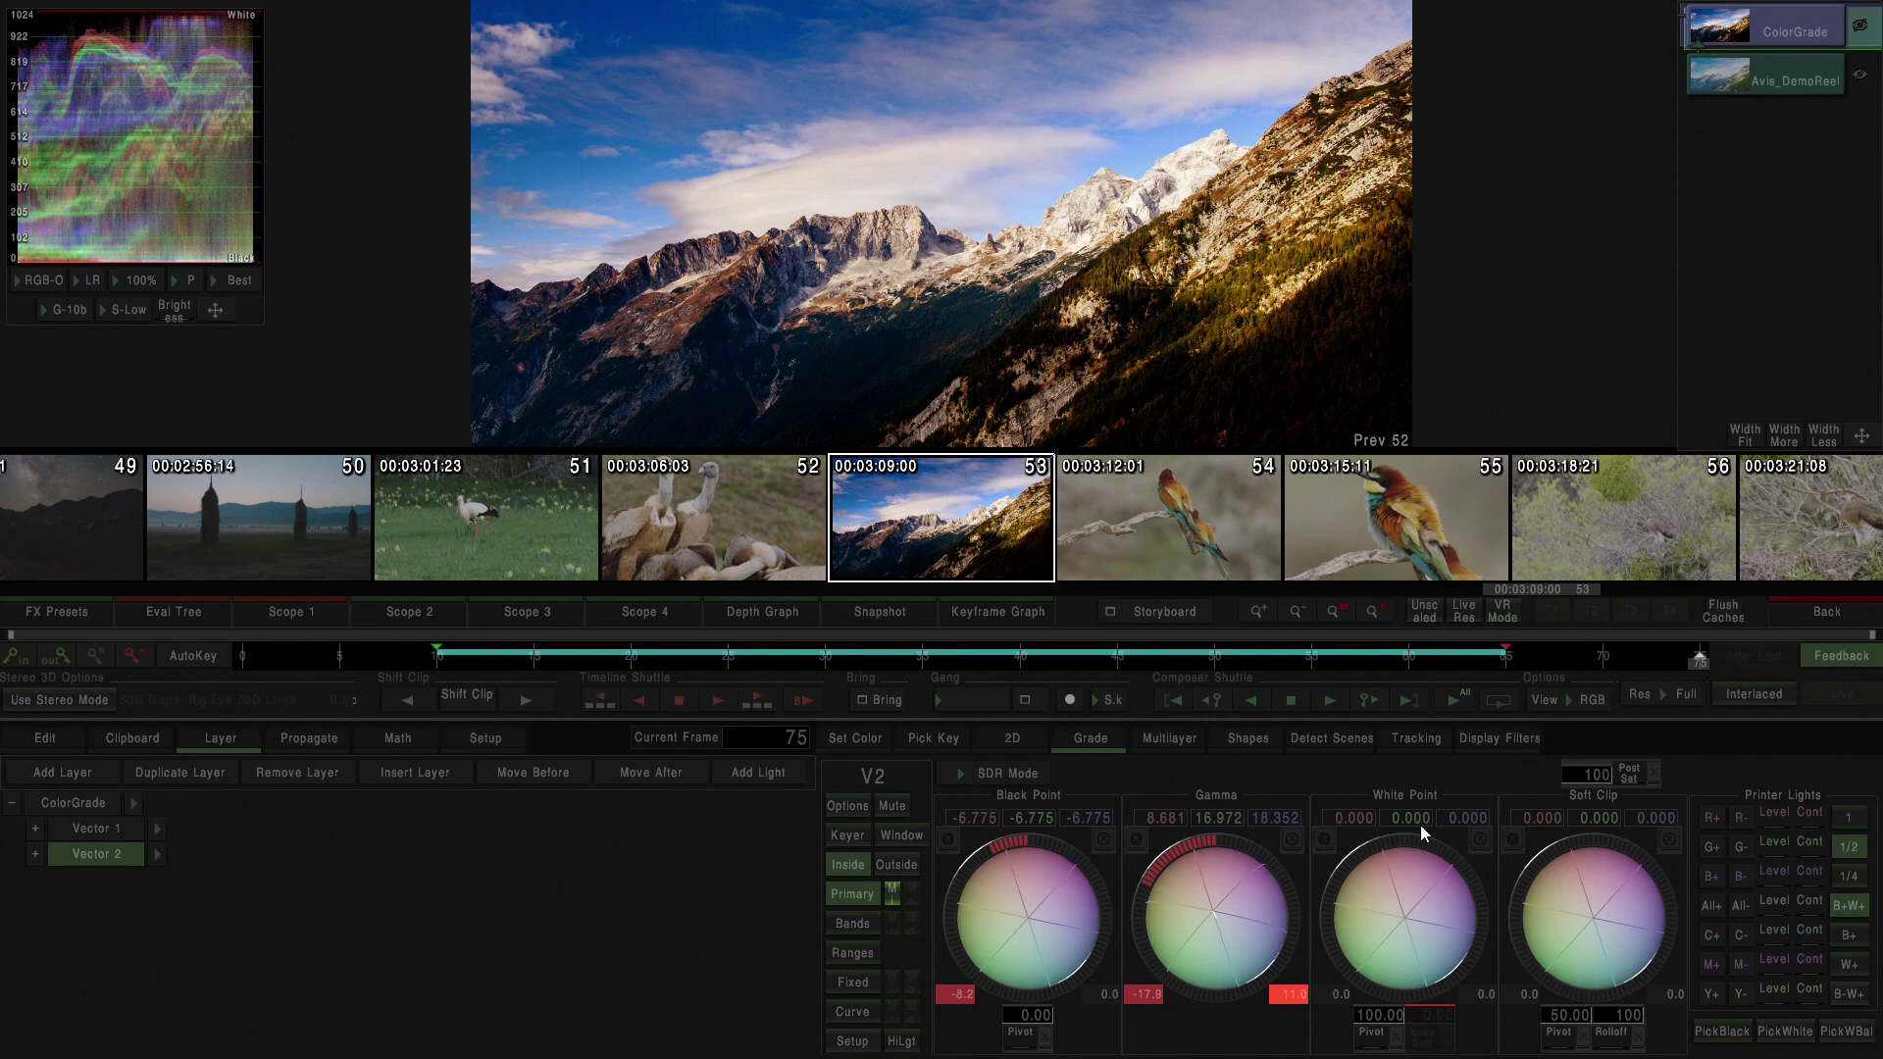
drag(1417, 863, 1332, 851)
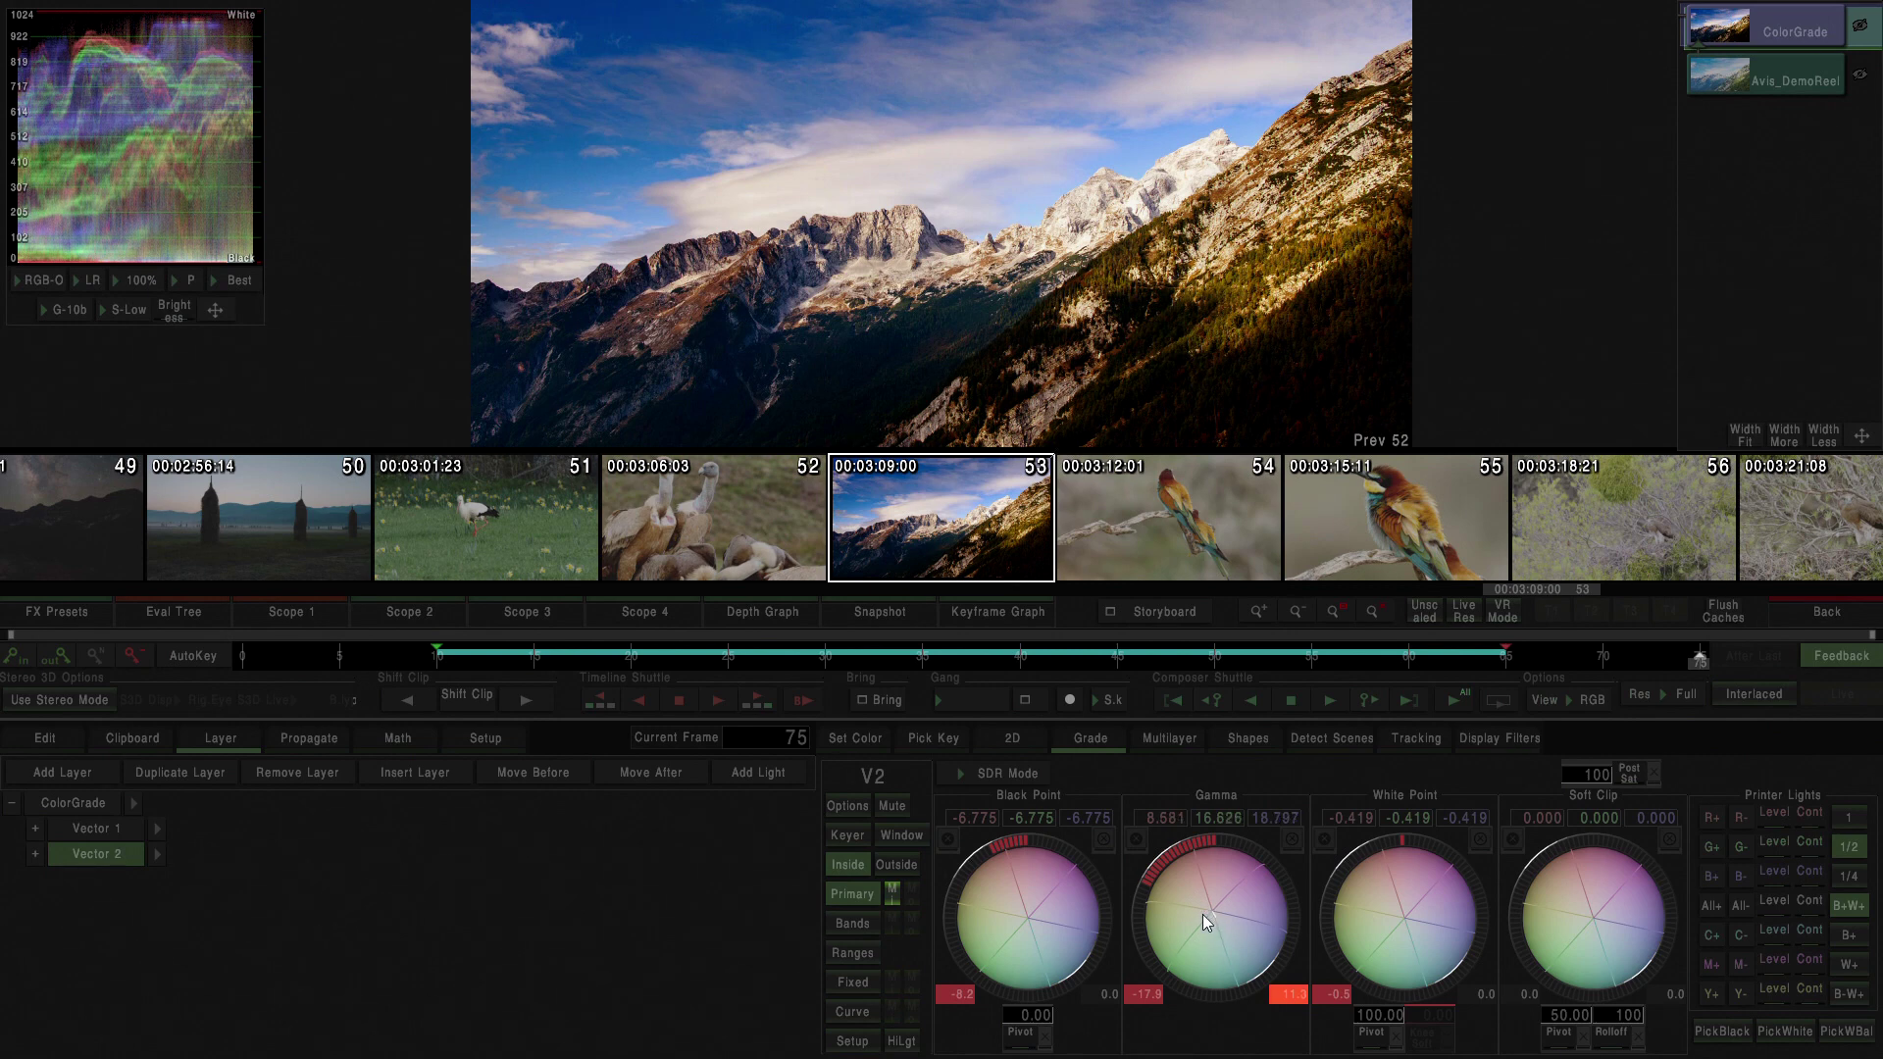
drag(1203, 915, 1227, 916)
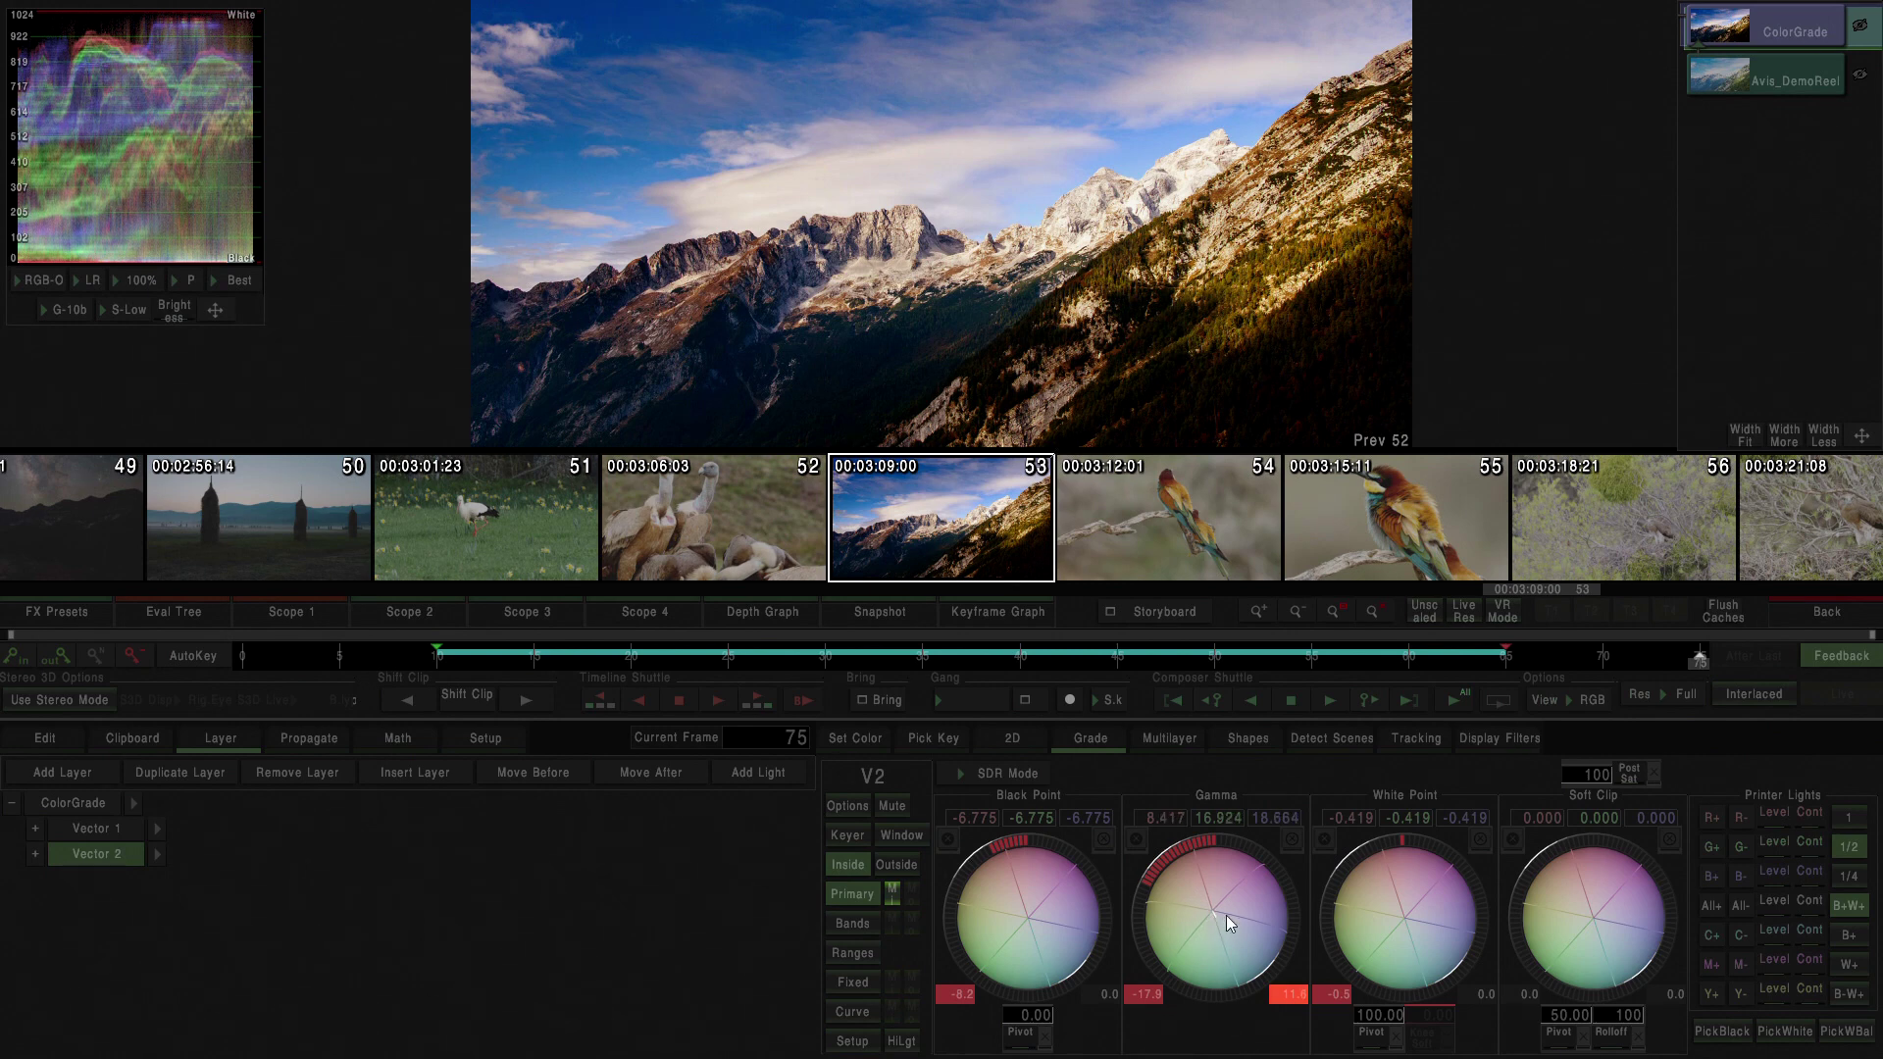
In the Fixed bands, darken cyan and blue, shift the blue and yellow hues, and raise red and yellow saturation
click(863, 979)
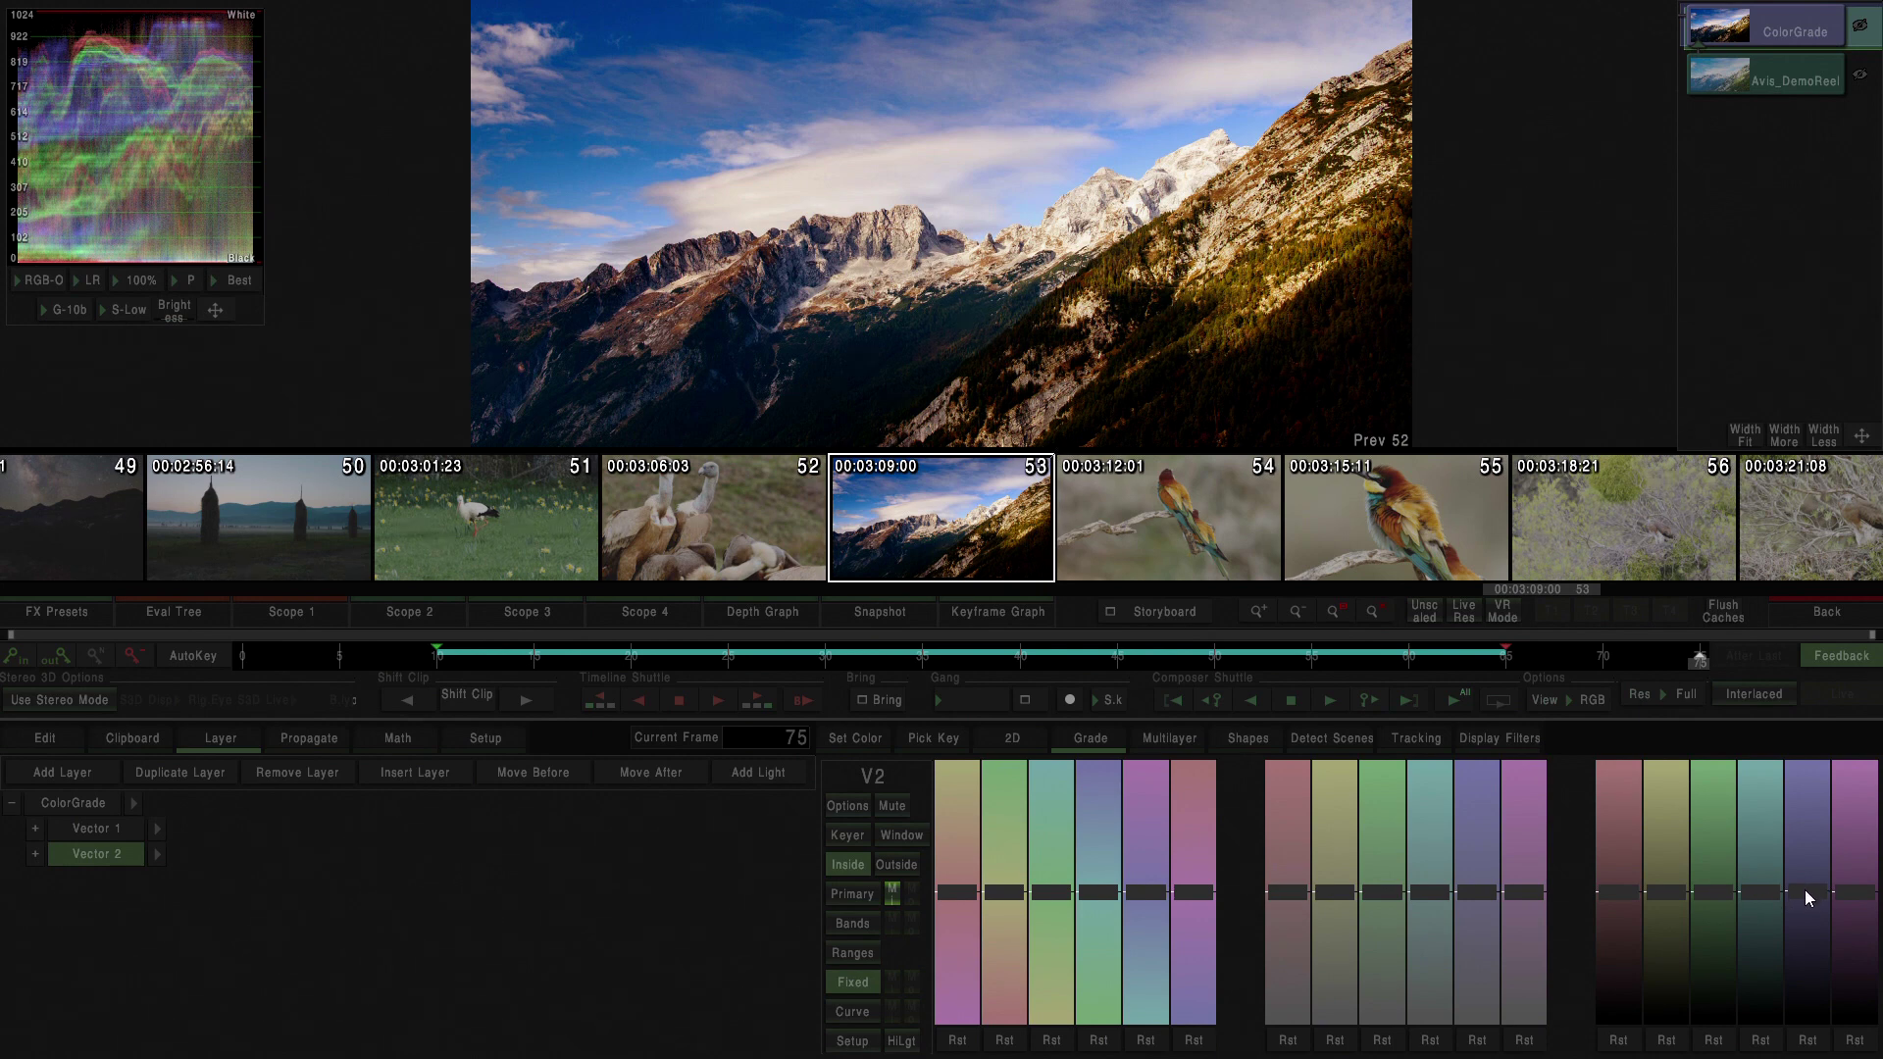
mouse_move(1805, 892)
mouse_down()
mouse_move(1808, 915)
mouse_move(1758, 914)
mouse_move(1795, 932)
mouse_move(1770, 917)
mouse_up()
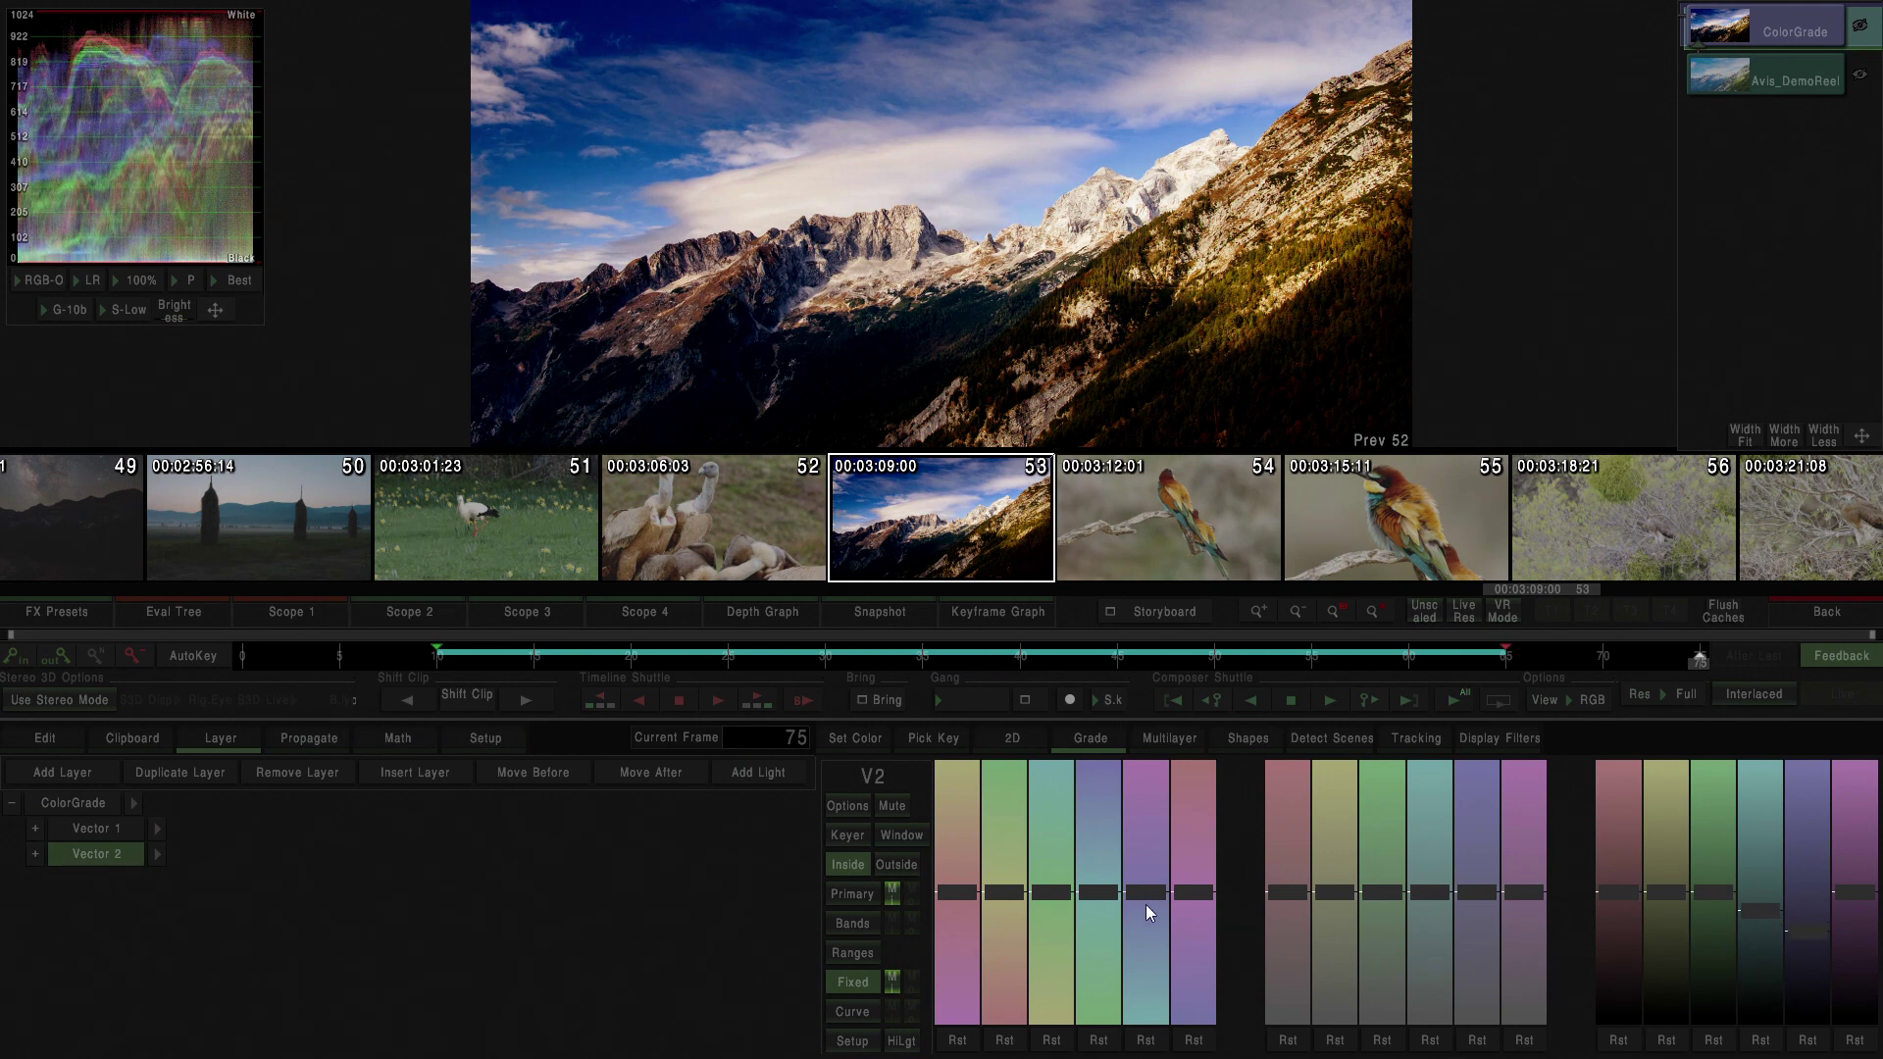
drag(1157, 895, 1156, 879)
drag(1008, 903, 1010, 910)
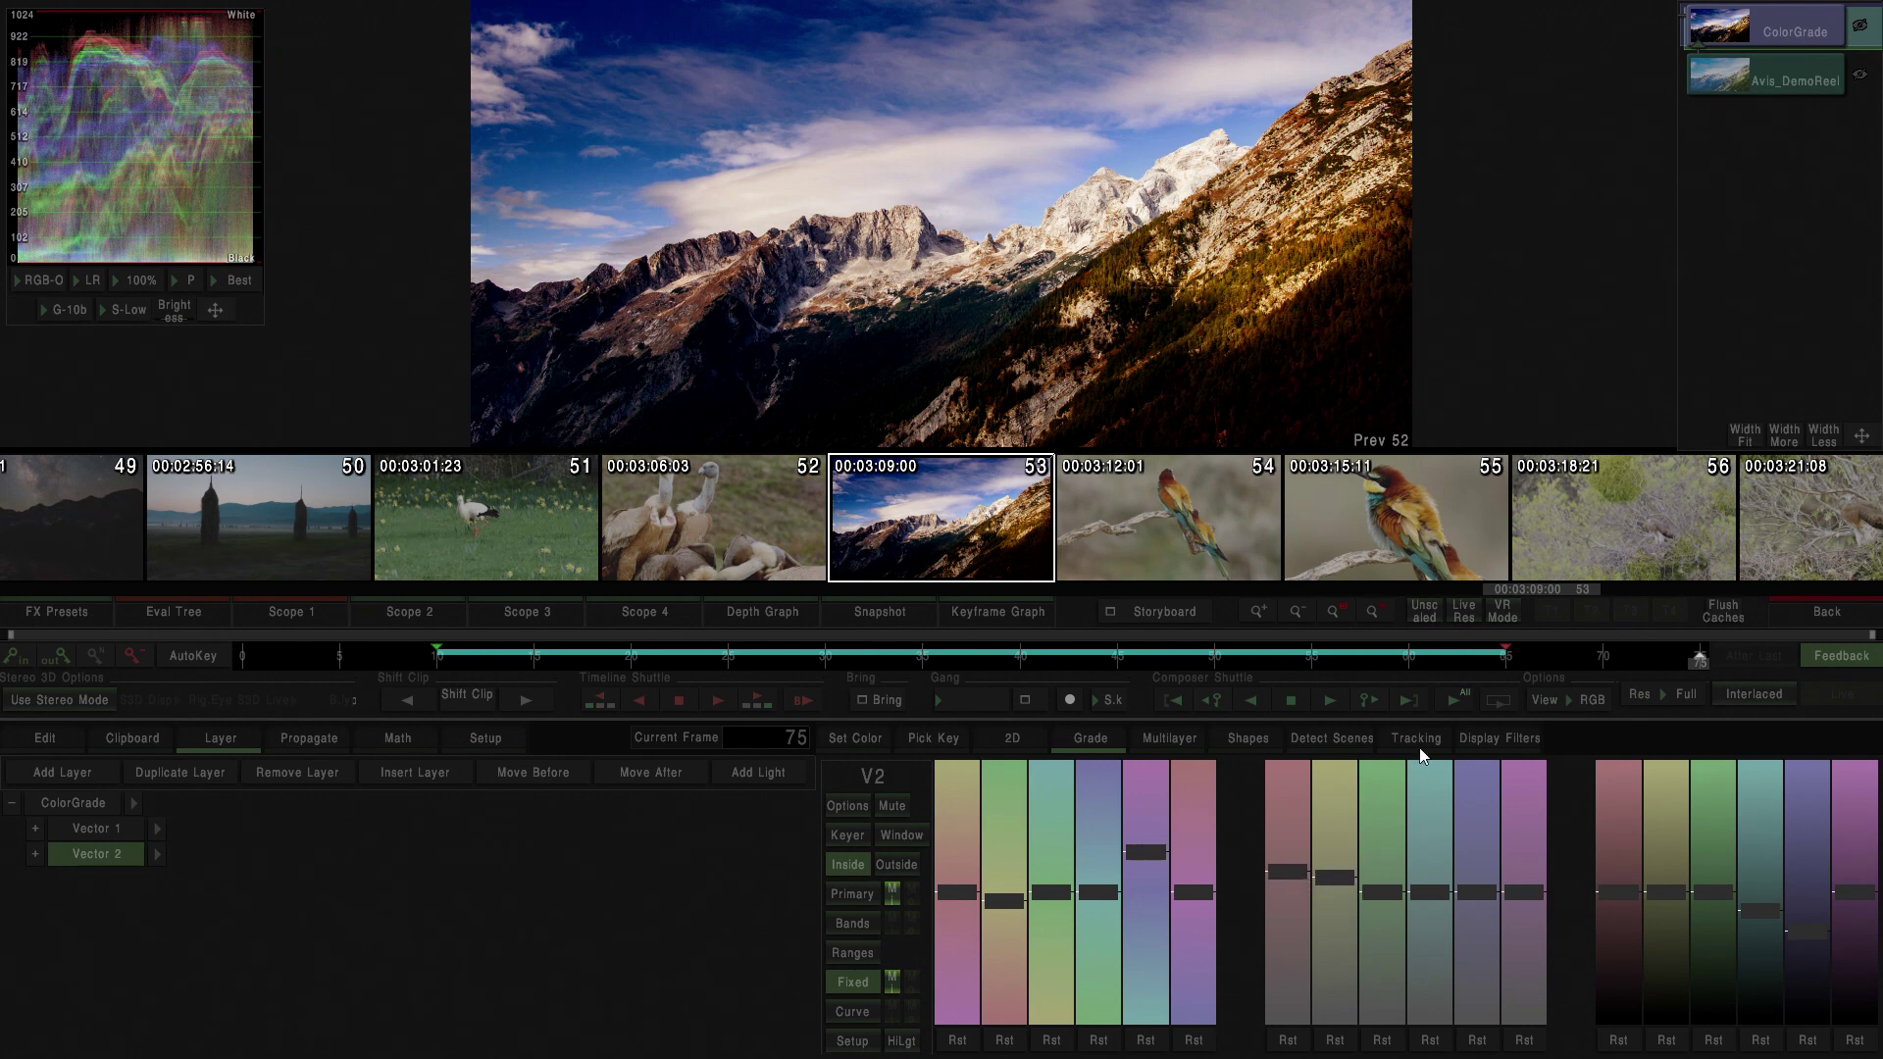
At frame 4, before the transition starts, set the primary Black Point to -0.838 and Post Sat to 115, and check frame 75
drag(1701, 659, 340, 645)
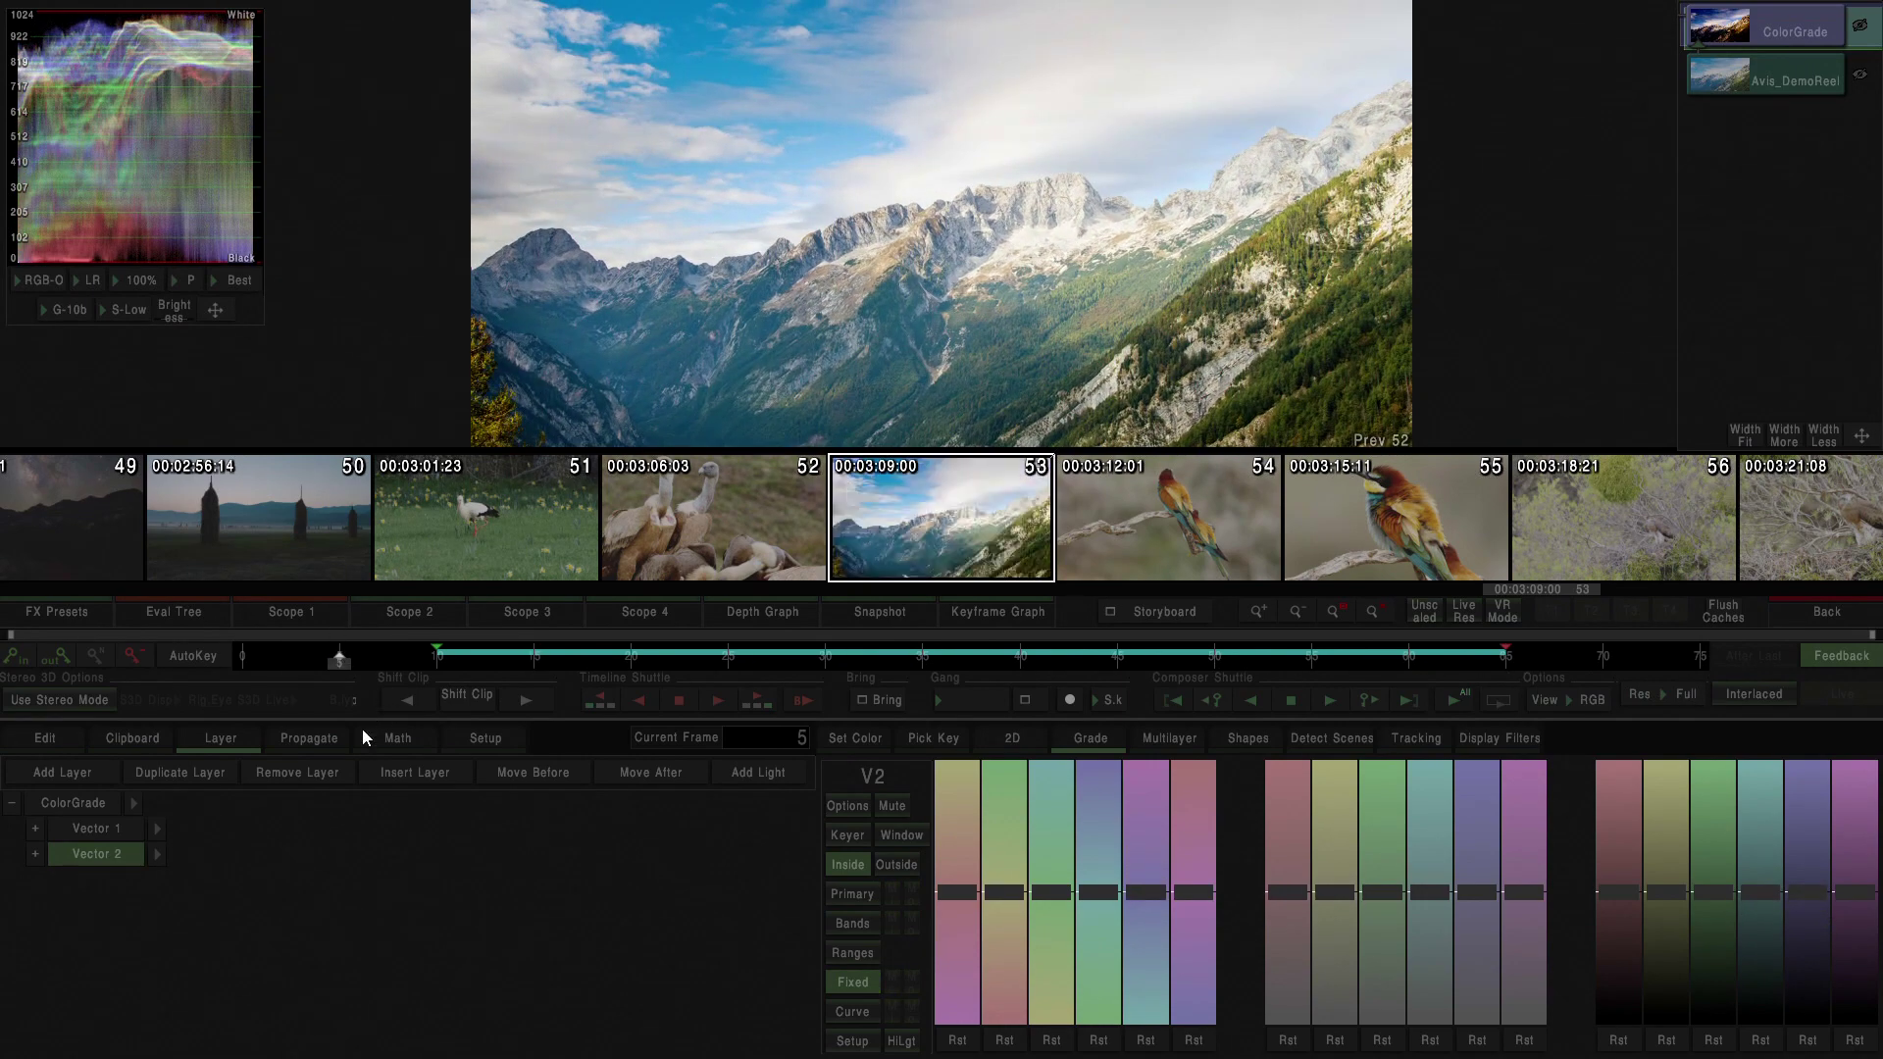
click(854, 894)
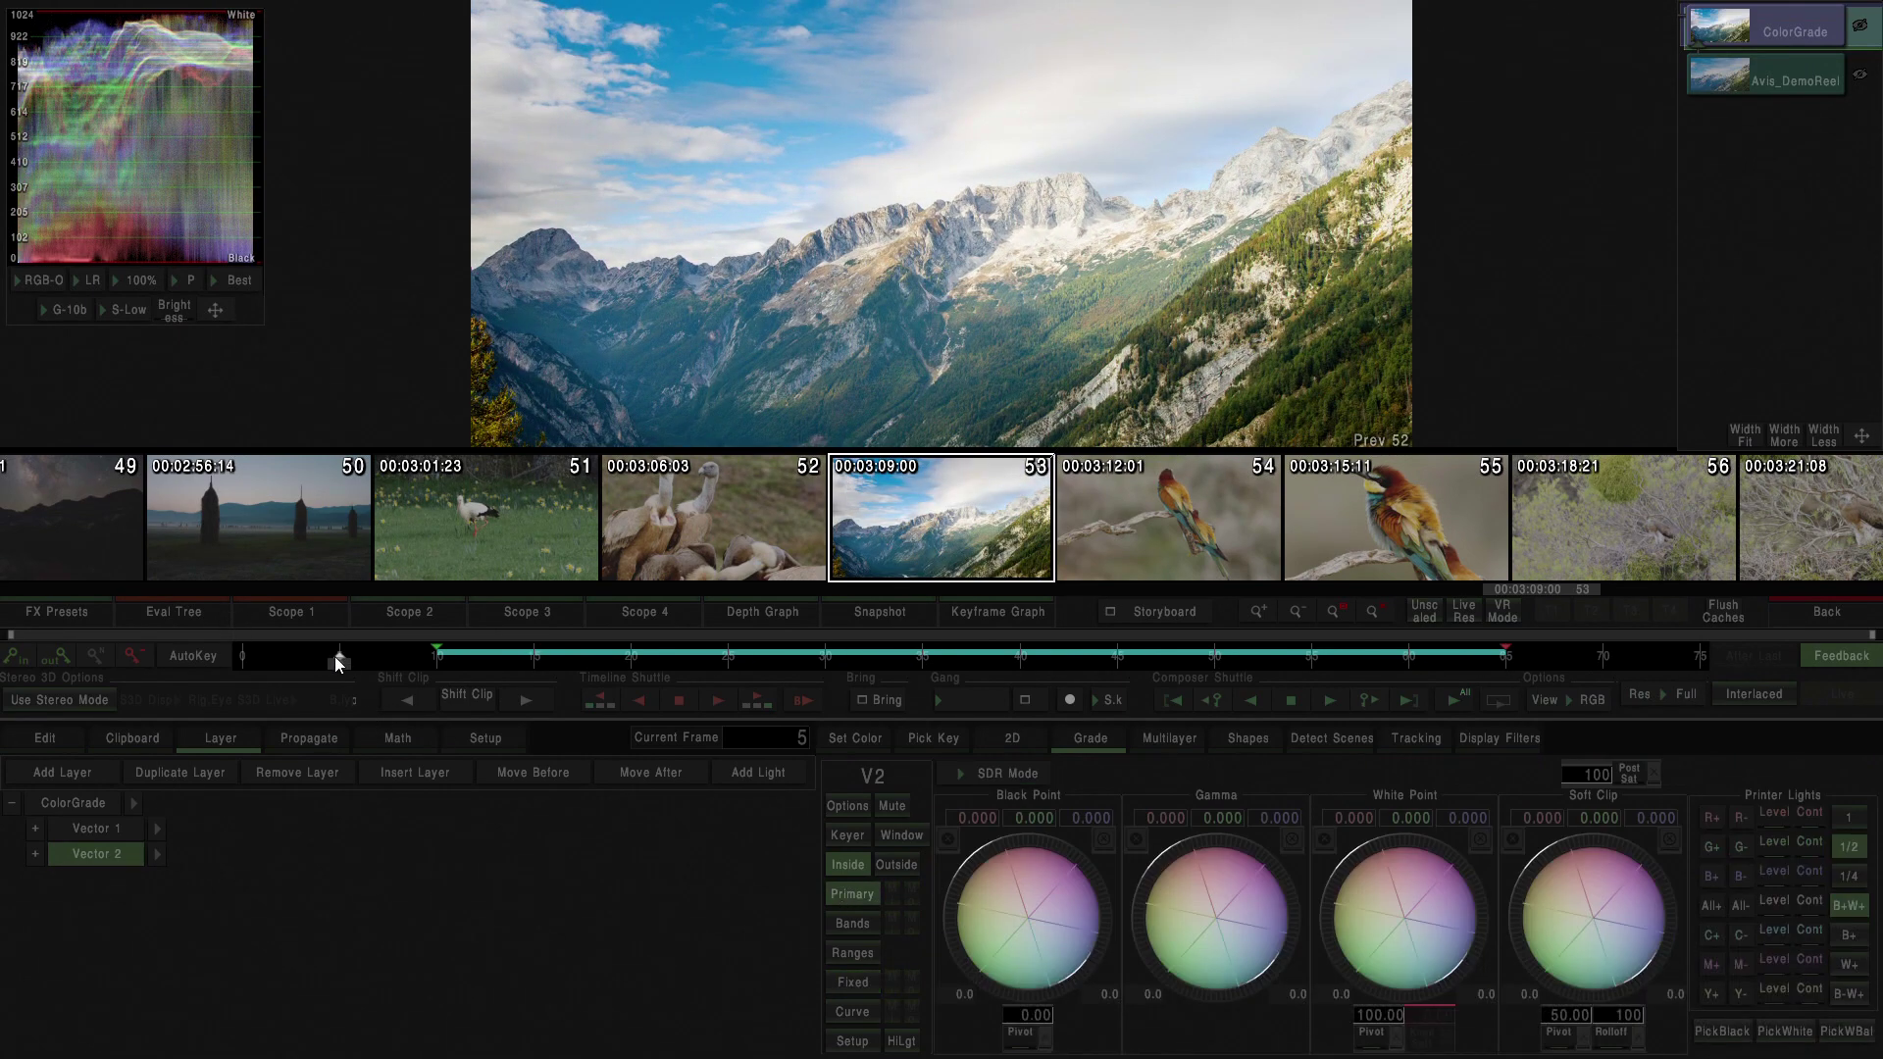
drag(333, 657, 437, 678)
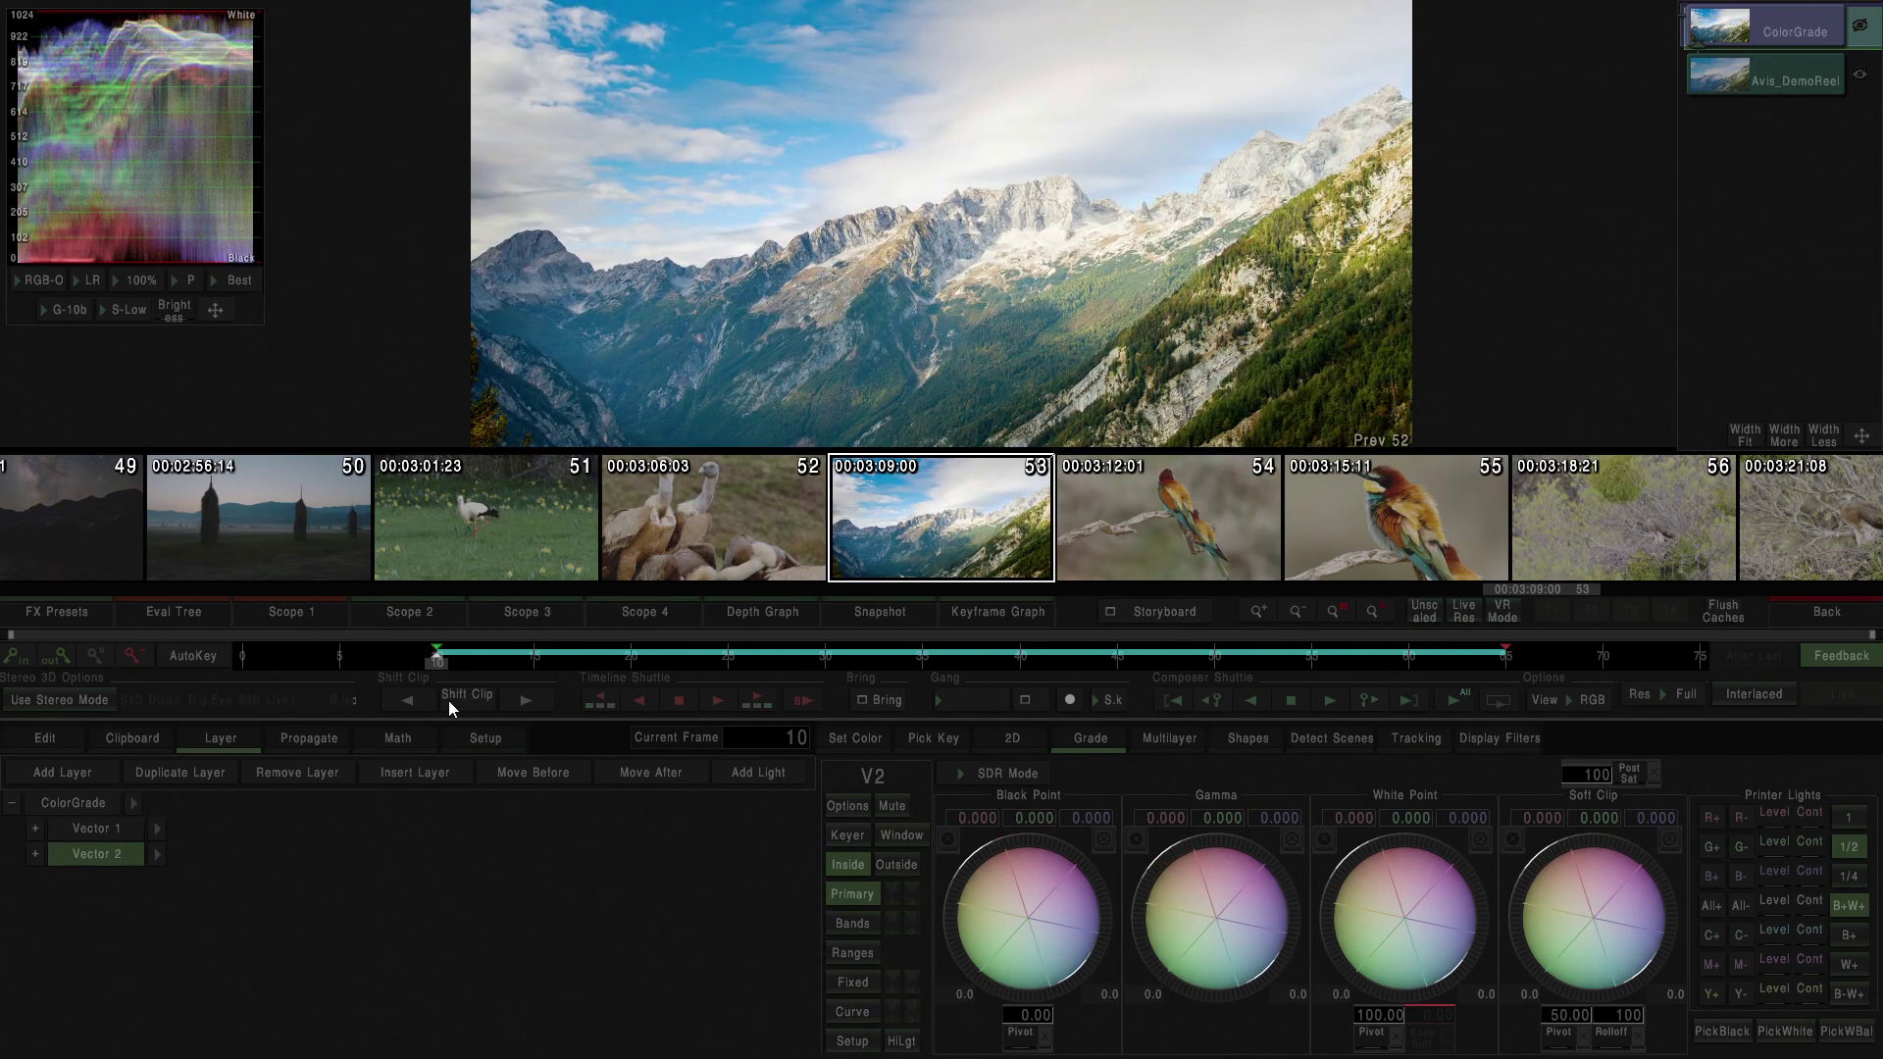
drag(441, 665, 322, 679)
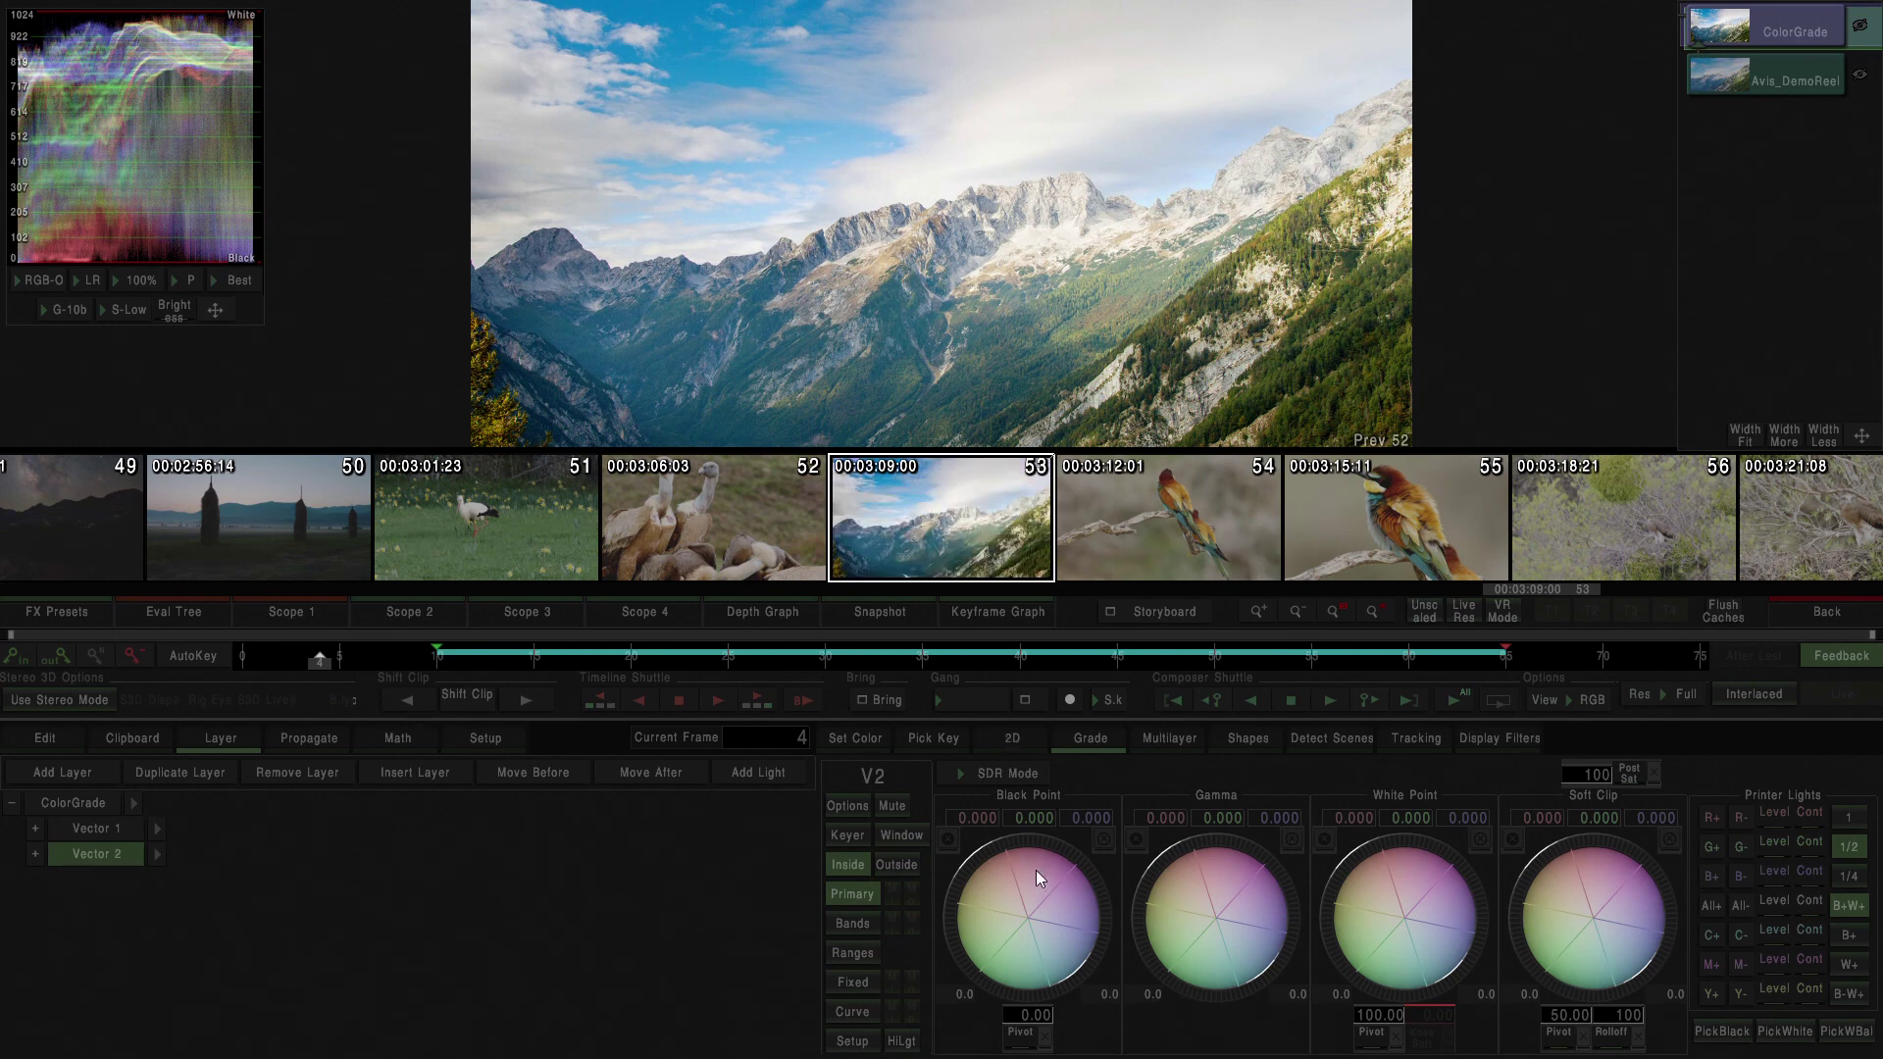
drag(1034, 885, 1027, 896)
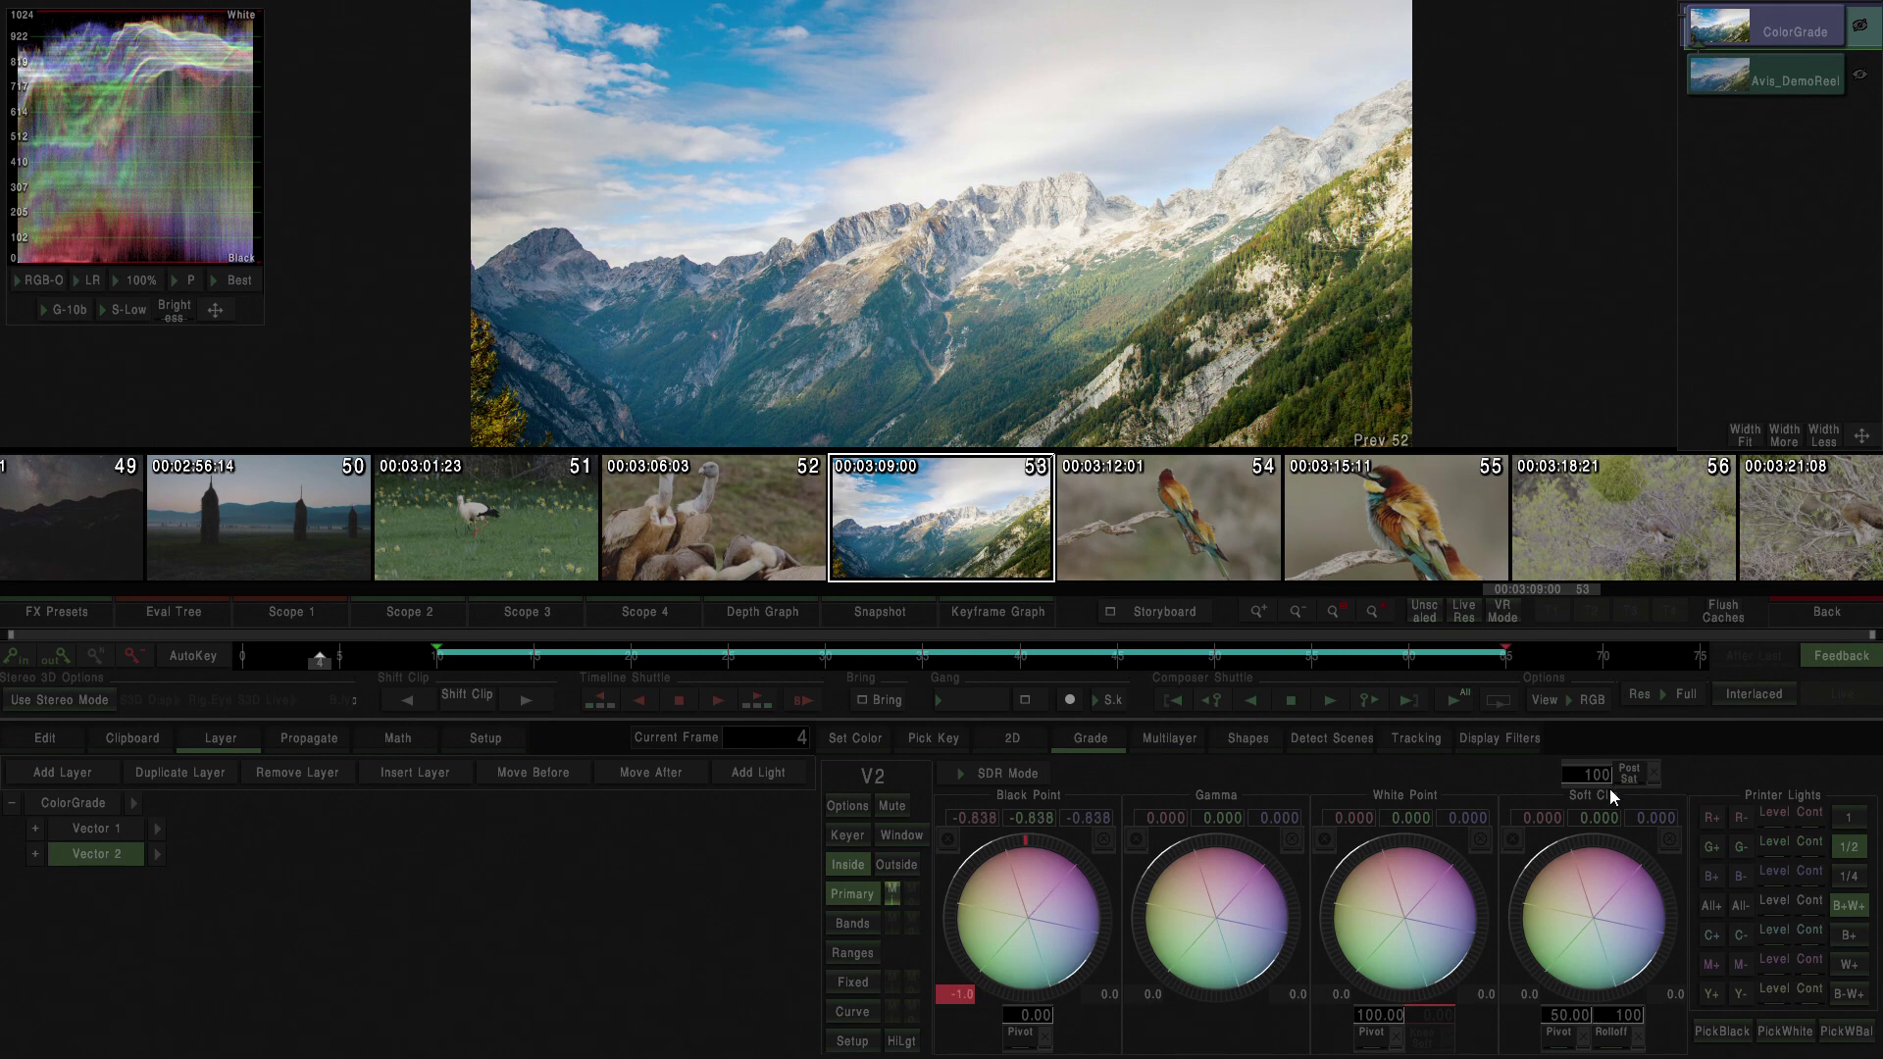
drag(1597, 775, 1744, 765)
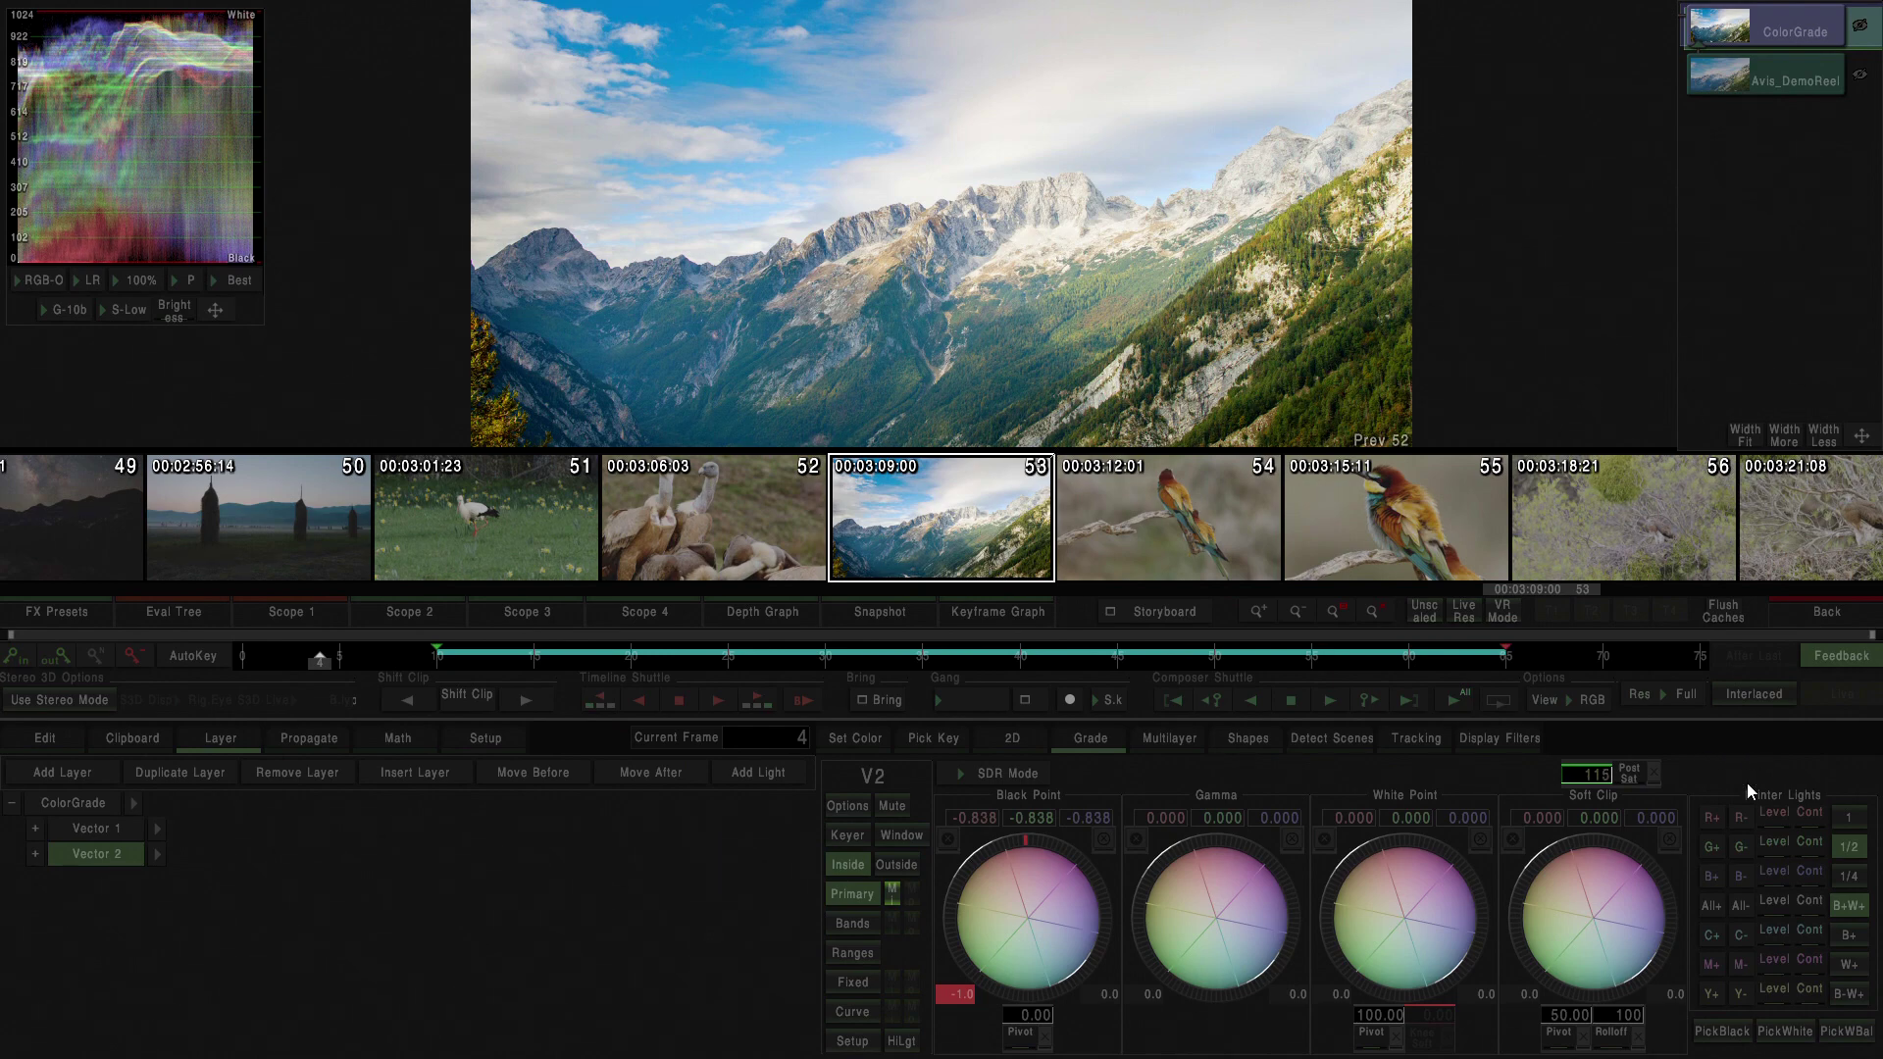
drag(331, 663, 1710, 644)
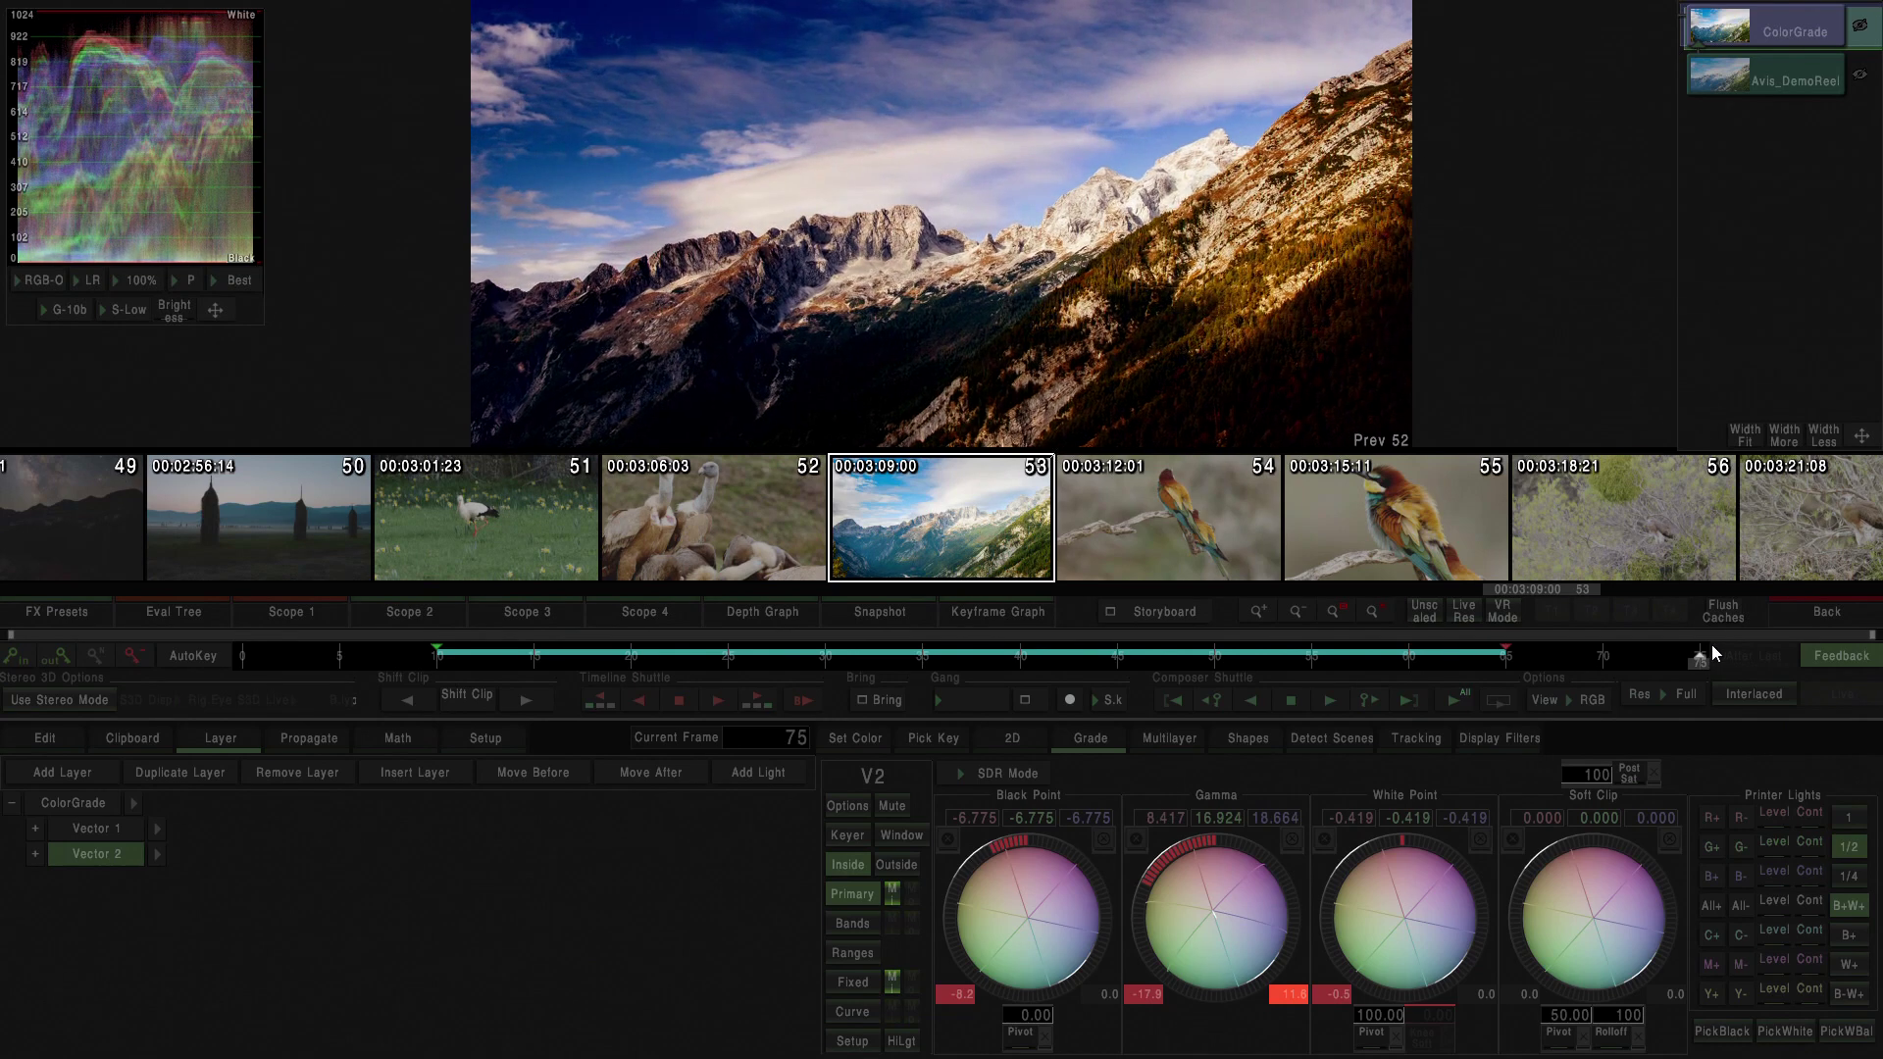